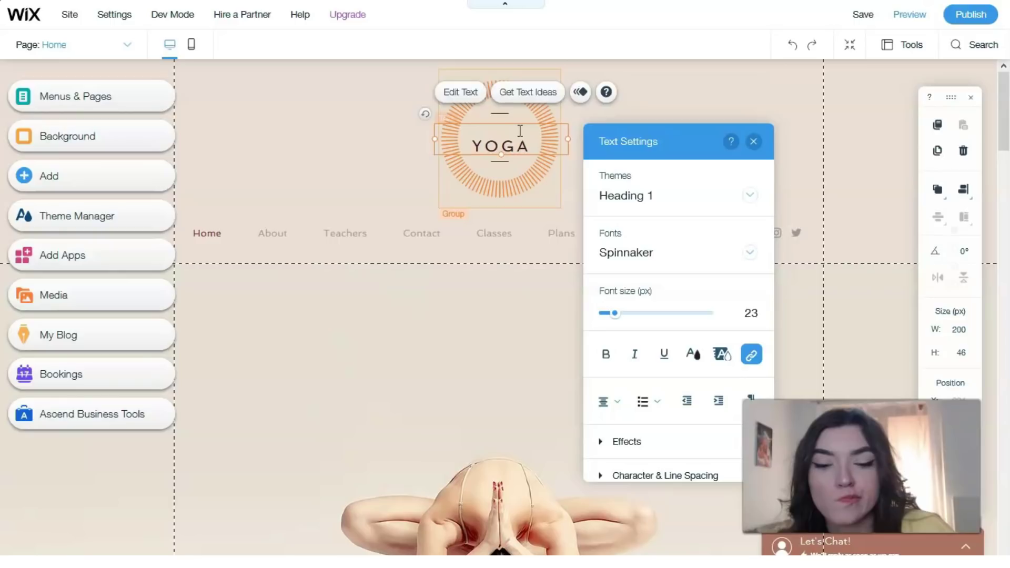
# - Enter YOUR as the first line of the header logo text, above YOGA
pyautogui.write('UR')
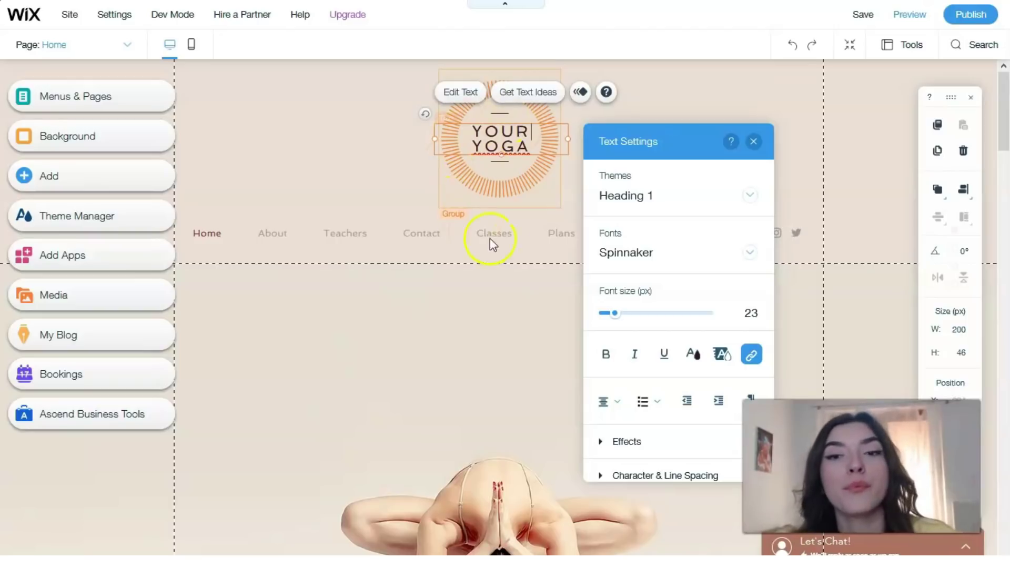
pyautogui.click(561, 216)
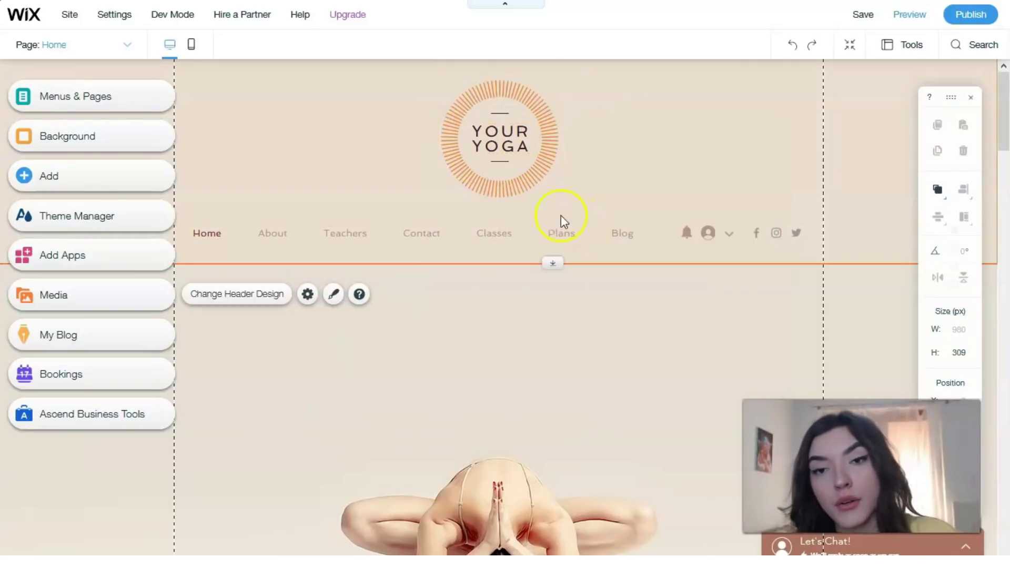
# - Change the font of the YOUR YOGA logo text to Tahoma
pyautogui.click(515, 133)
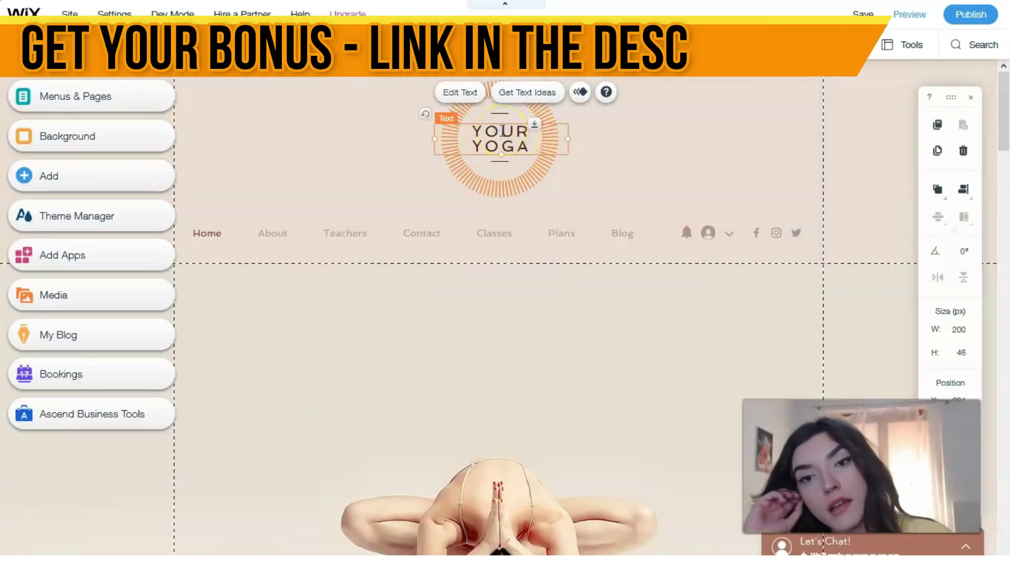
pyautogui.doubleClick(503, 131)
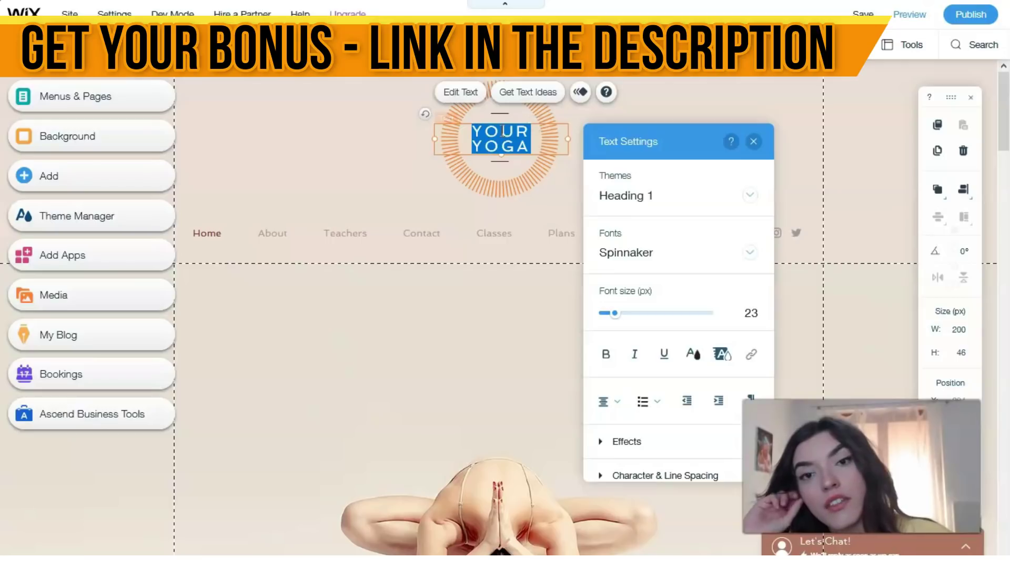
pyautogui.click(750, 256)
pyautogui.click(751, 256)
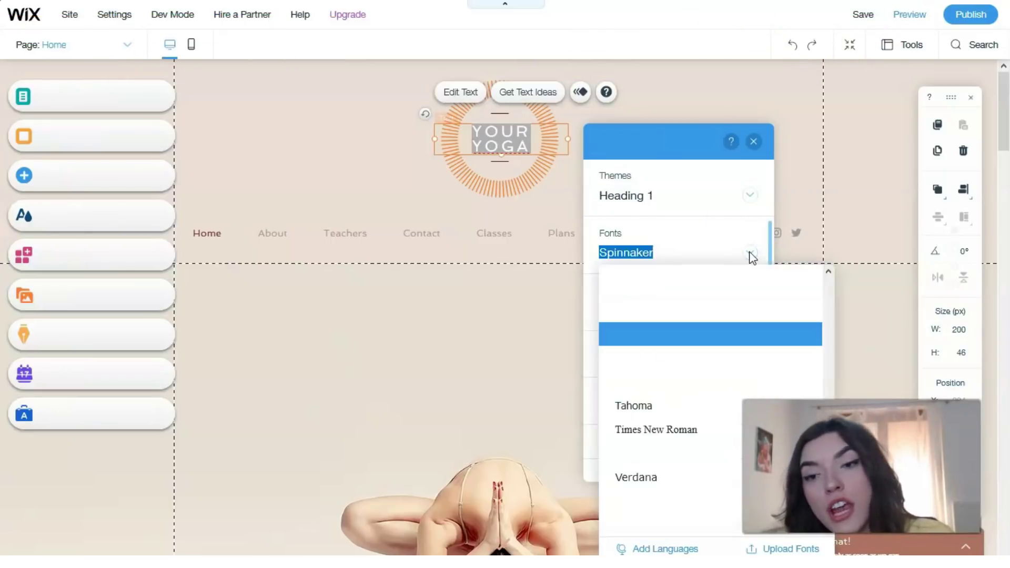
pyautogui.click(662, 414)
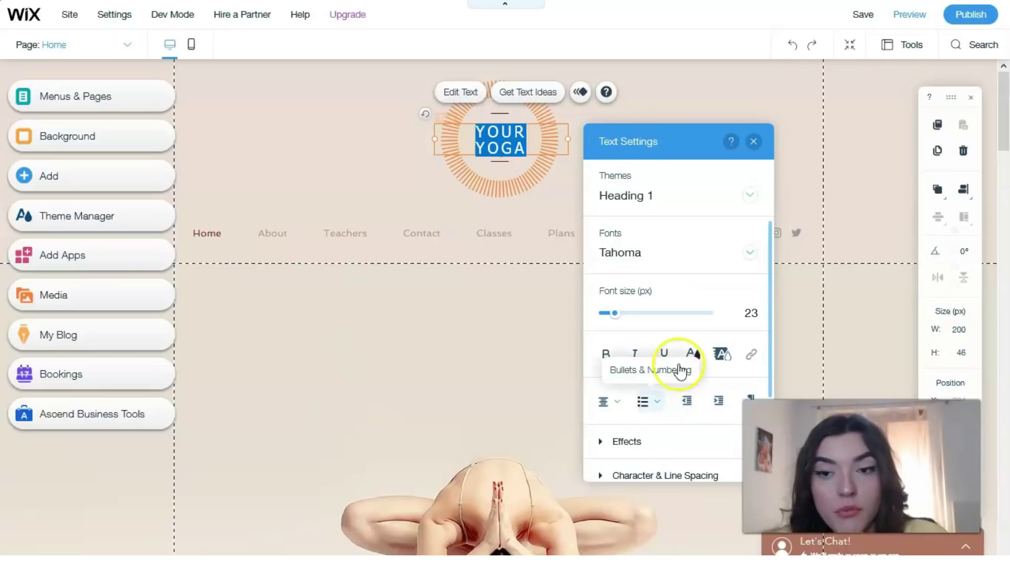
# - Apply the Monotype Baskerville font to the selected YOUR YOGA logo text
pyautogui.click(751, 253)
pyautogui.click(751, 255)
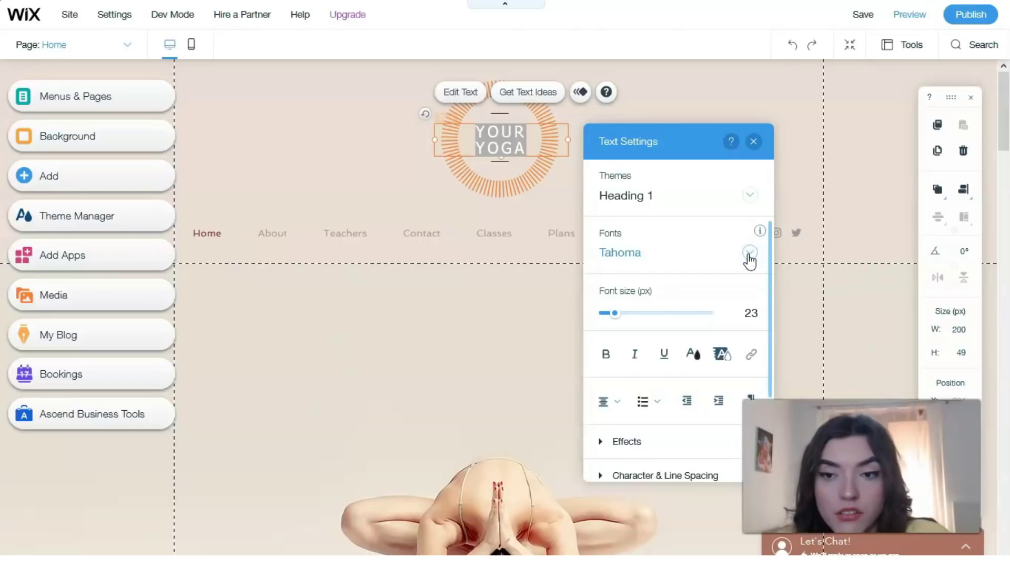
pyautogui.click(750, 253)
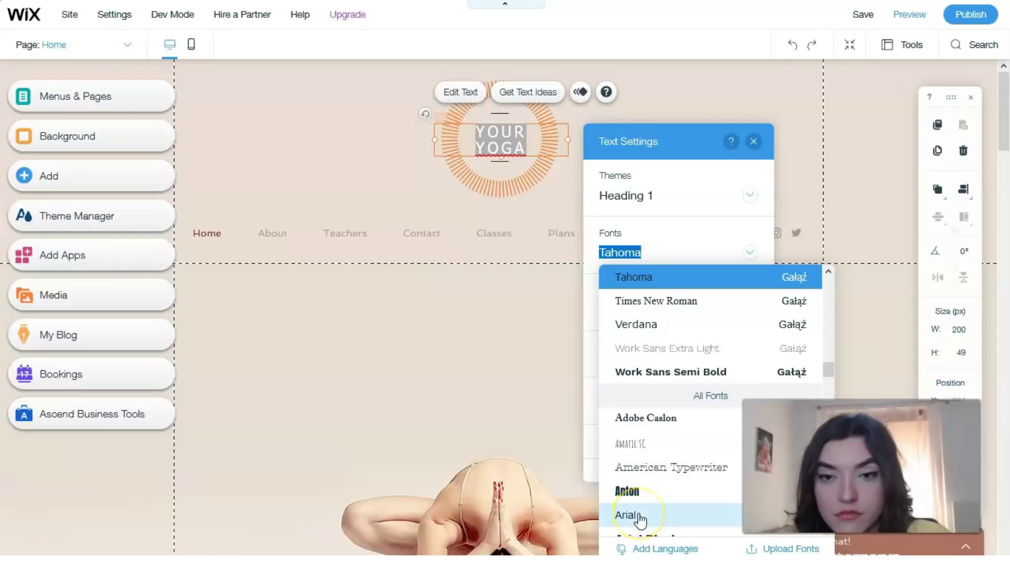
pyautogui.scroll(-5, 638, 518)
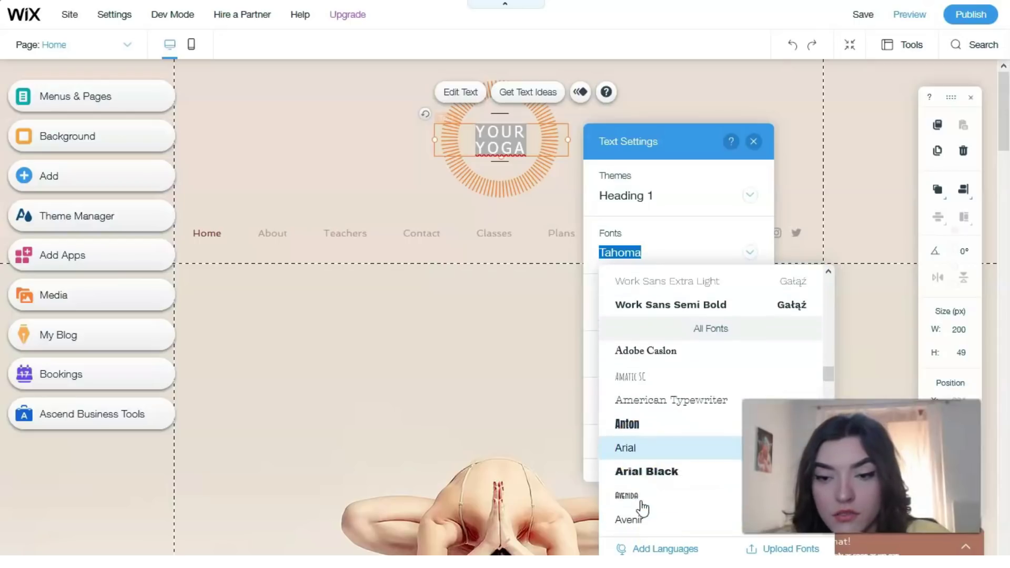
pyautogui.scroll(-5, 653, 477)
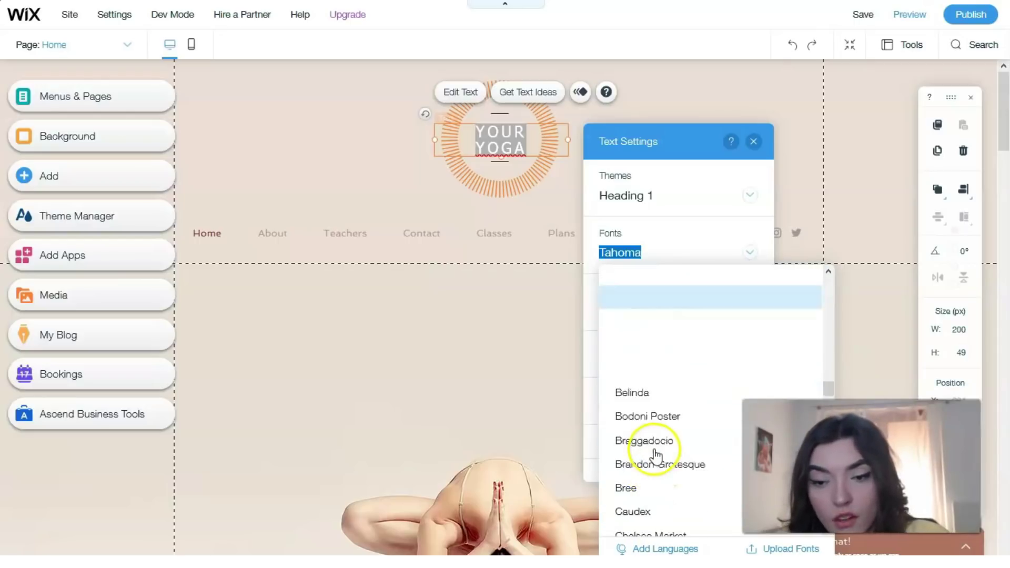
pyautogui.scroll(-7, 655, 442)
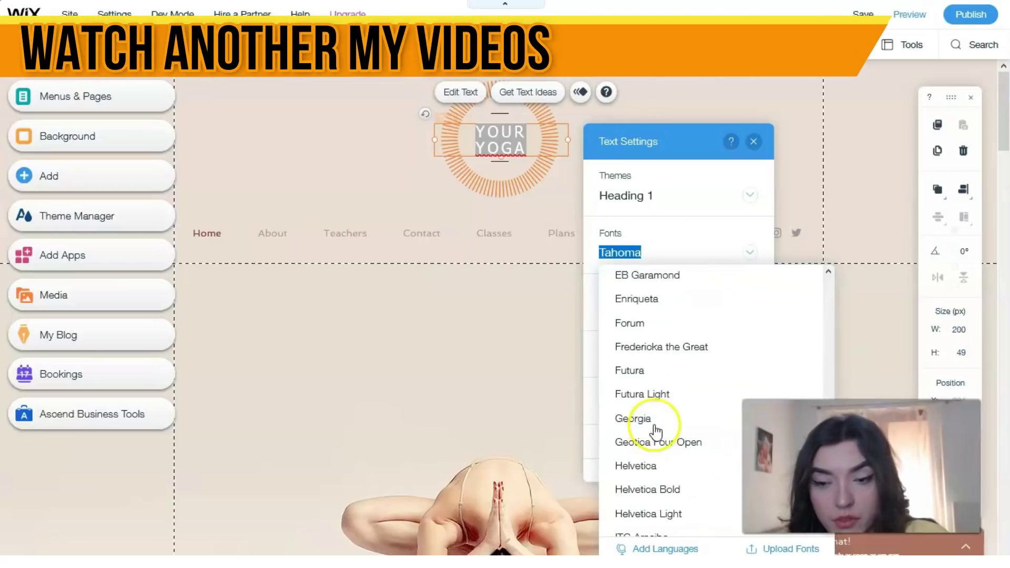
pyautogui.scroll(-5, 652, 426)
pyautogui.scroll(-6, 652, 425)
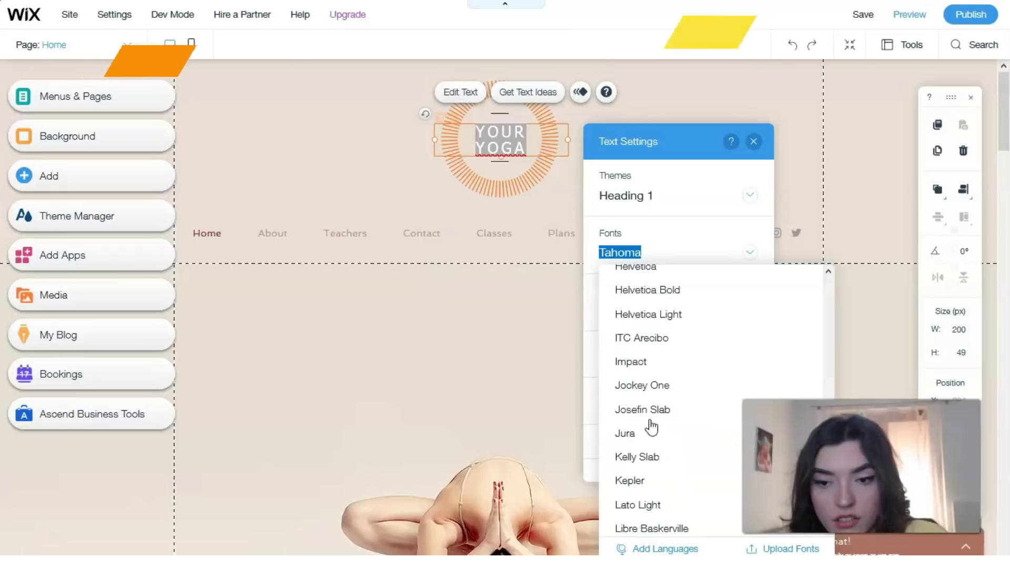
pyautogui.scroll(-6, 655, 411)
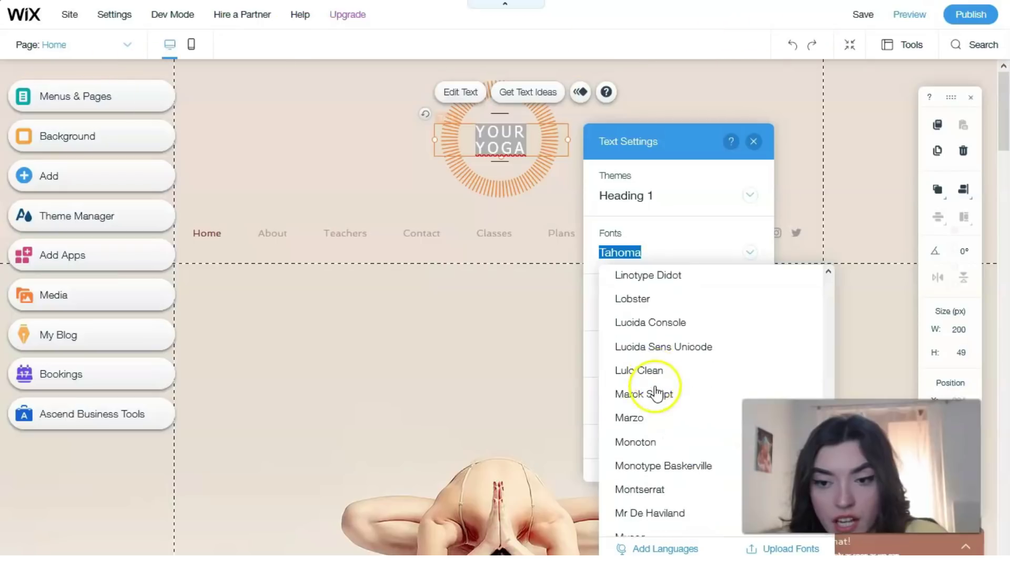
pyautogui.scroll(-2, 660, 395)
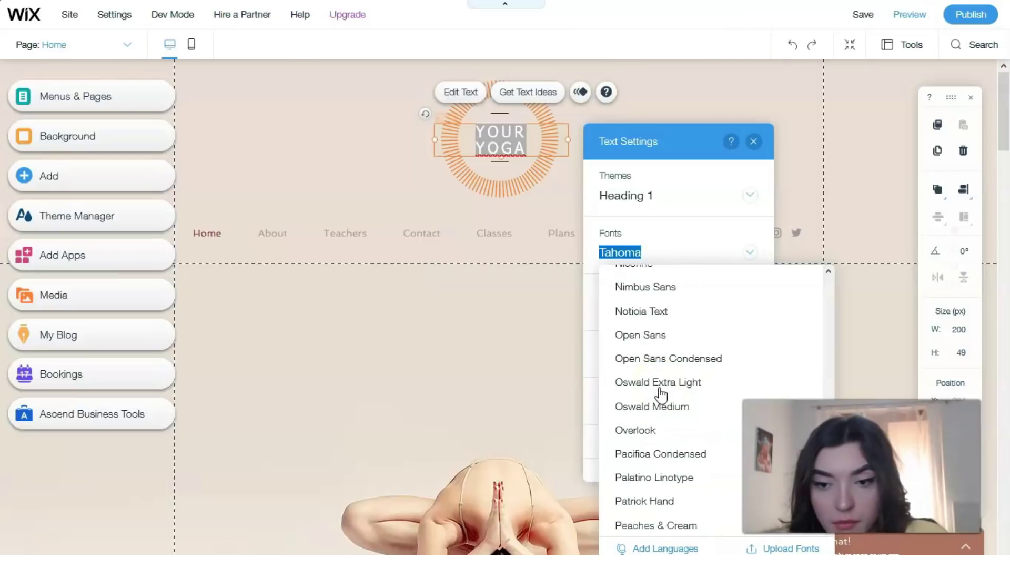
pyautogui.click(646, 339)
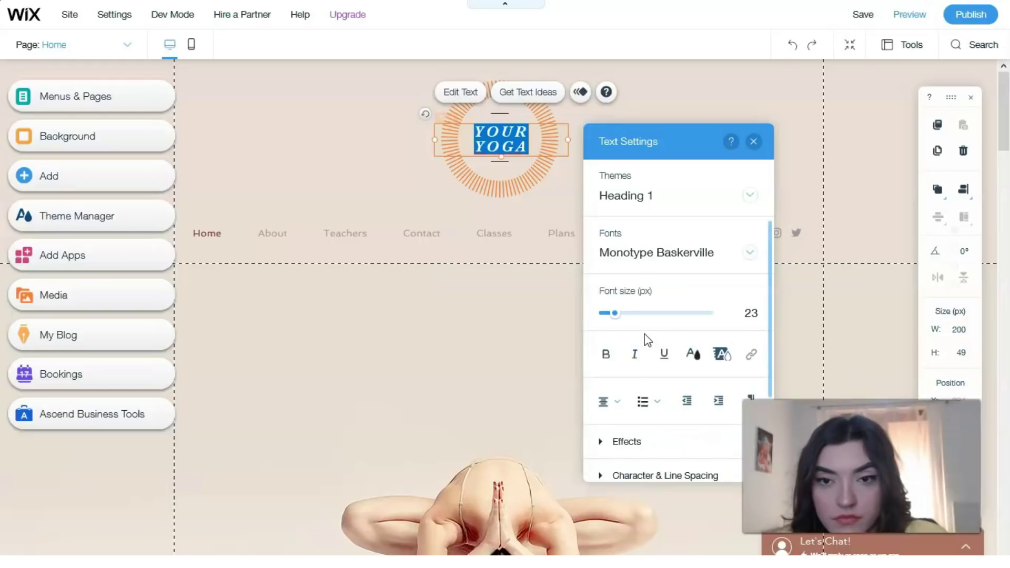
# - Set the YOUR YOGA logo text in the Montserrat font and finish editing it
pyautogui.click(751, 255)
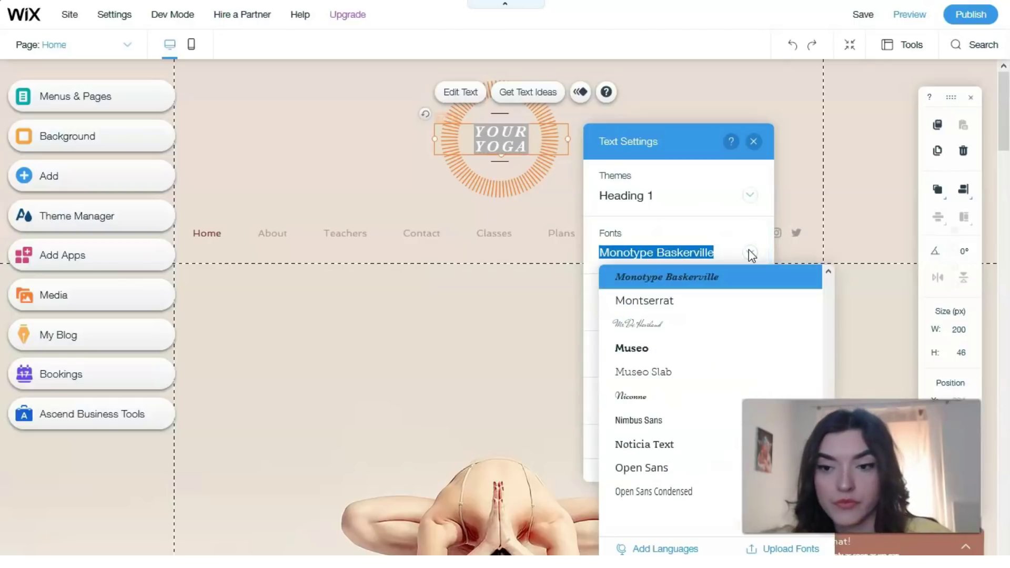
pyautogui.click(669, 300)
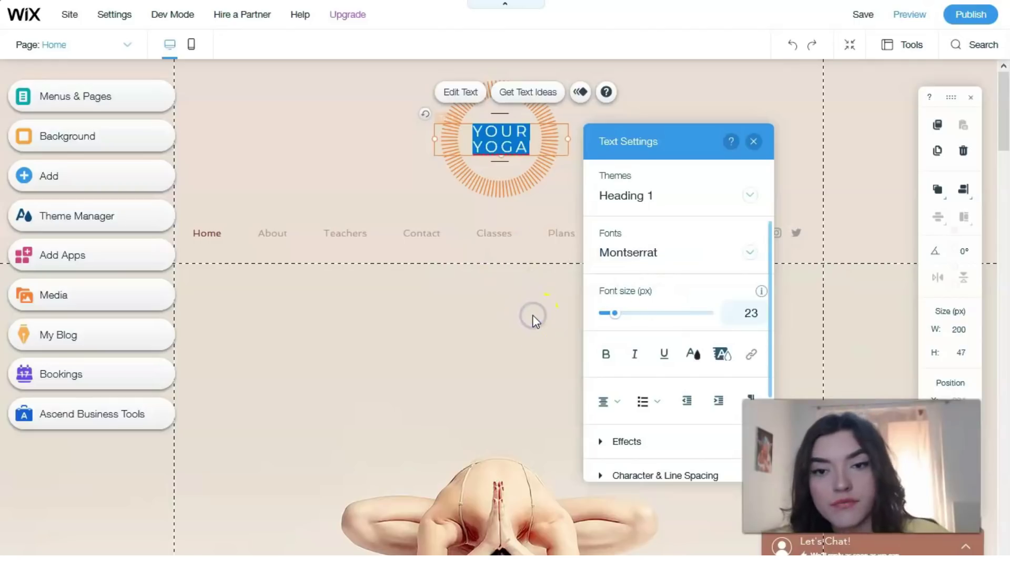
pyautogui.click(550, 244)
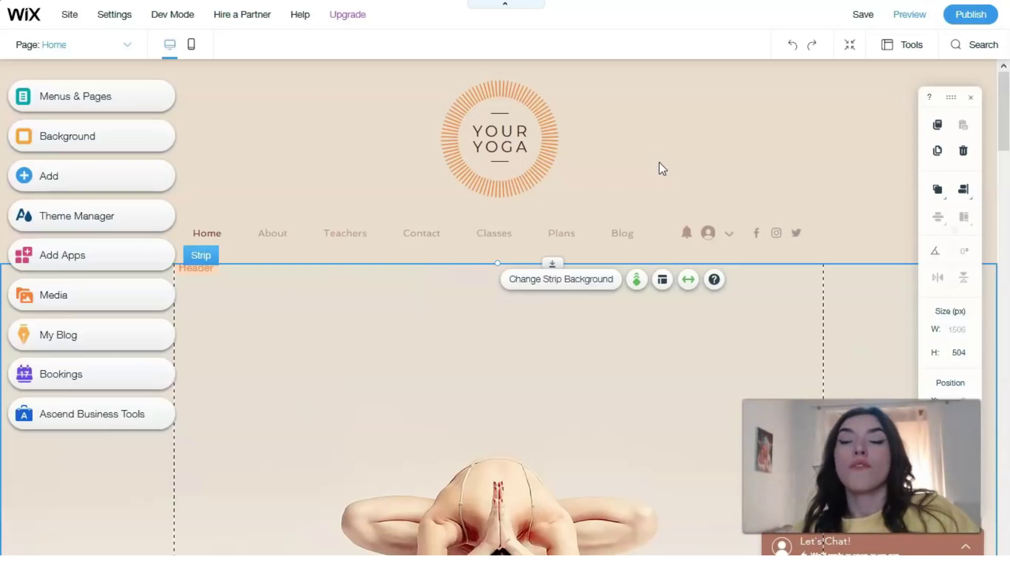
# - Recolour the YOUR YOGA logo text with the saved pink colour #D58F95
pyautogui.click(504, 143)
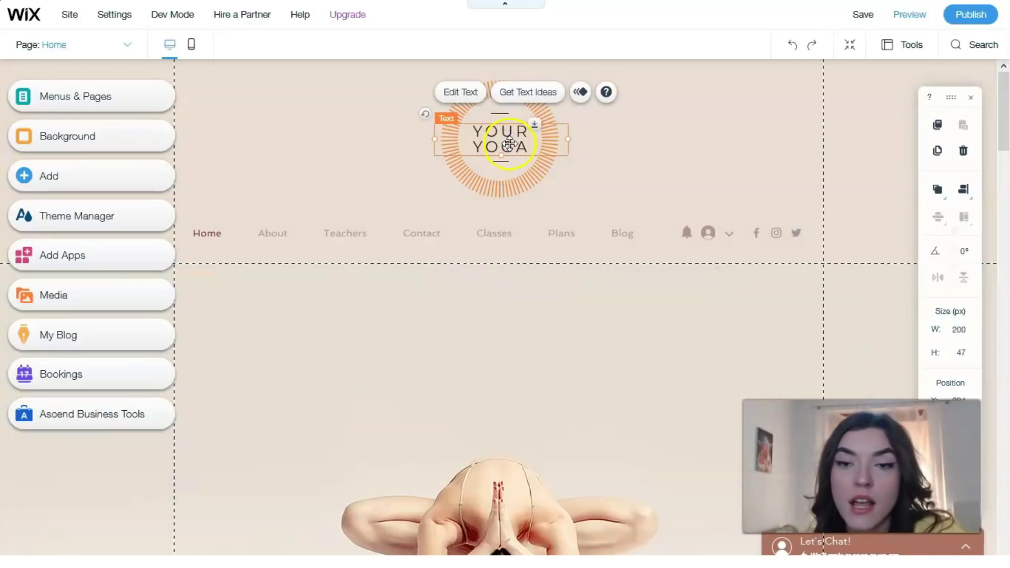
pyautogui.doubleClick(507, 135)
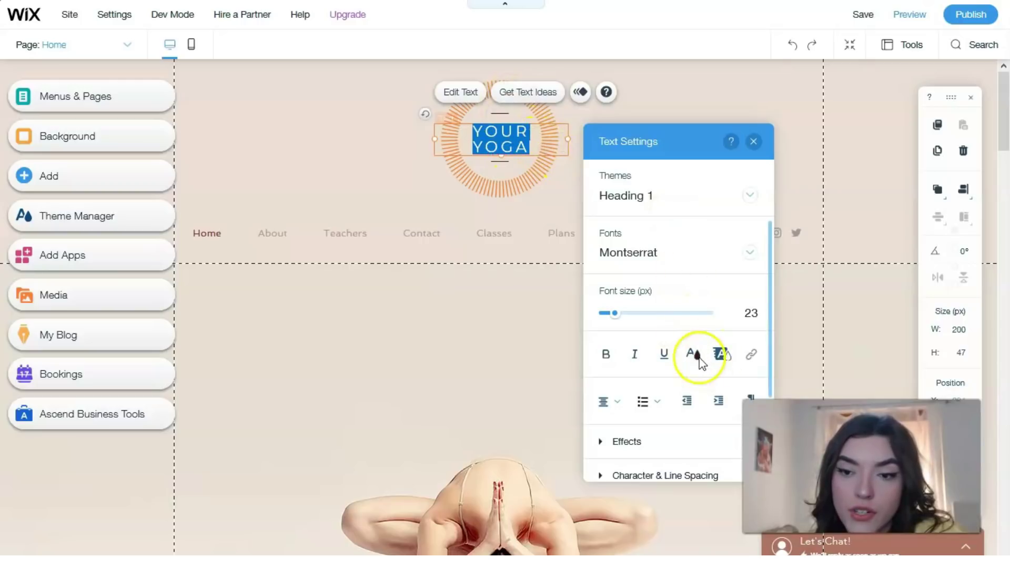
pyautogui.click(696, 355)
pyautogui.click(696, 357)
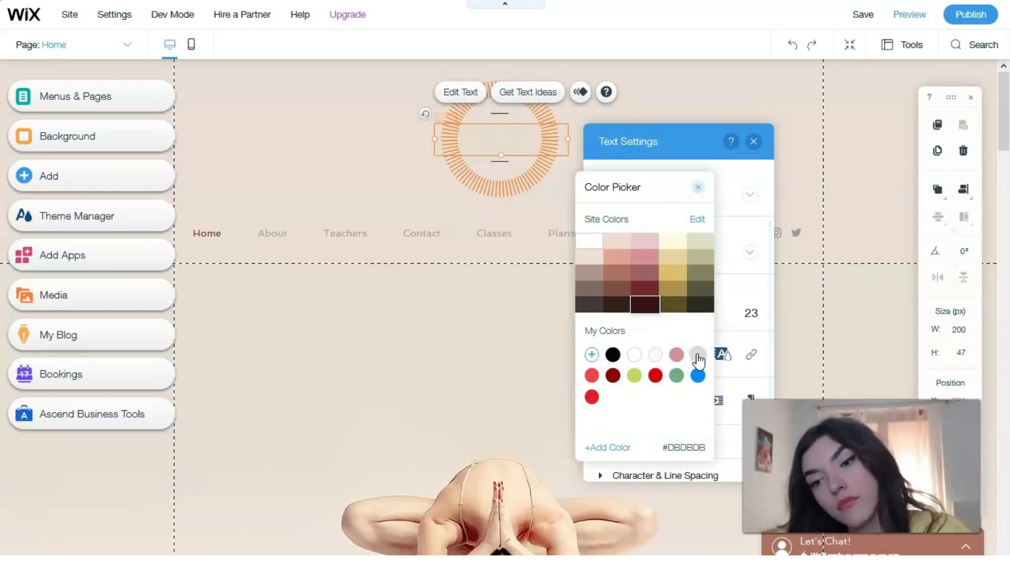
pyautogui.click(677, 356)
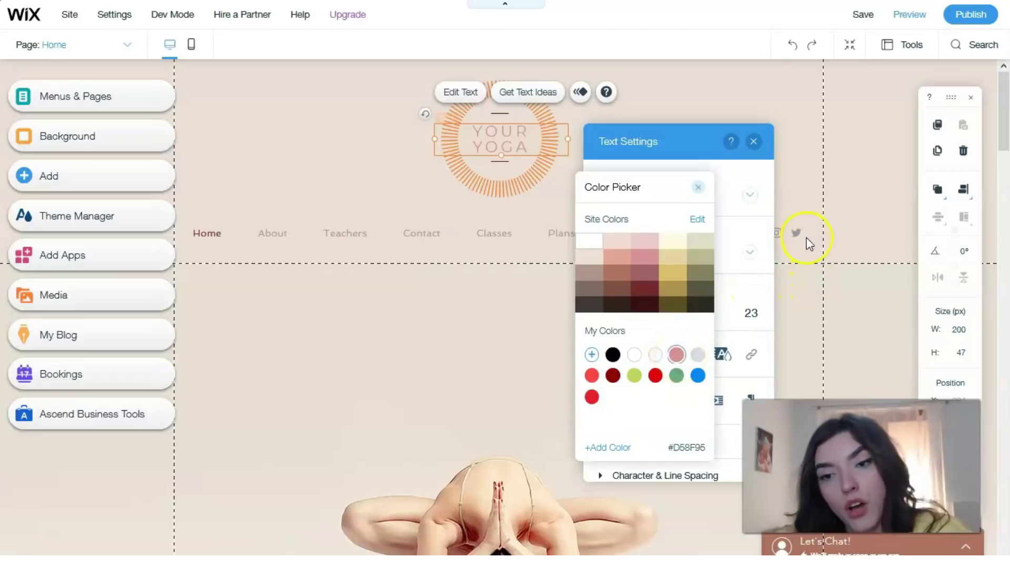
pyautogui.click(766, 141)
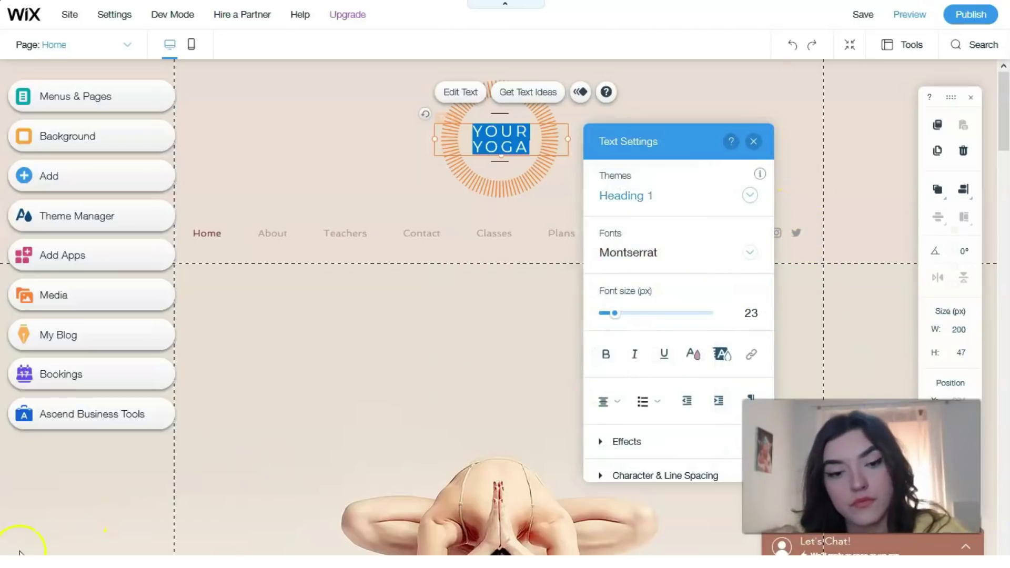
pyautogui.click(471, 179)
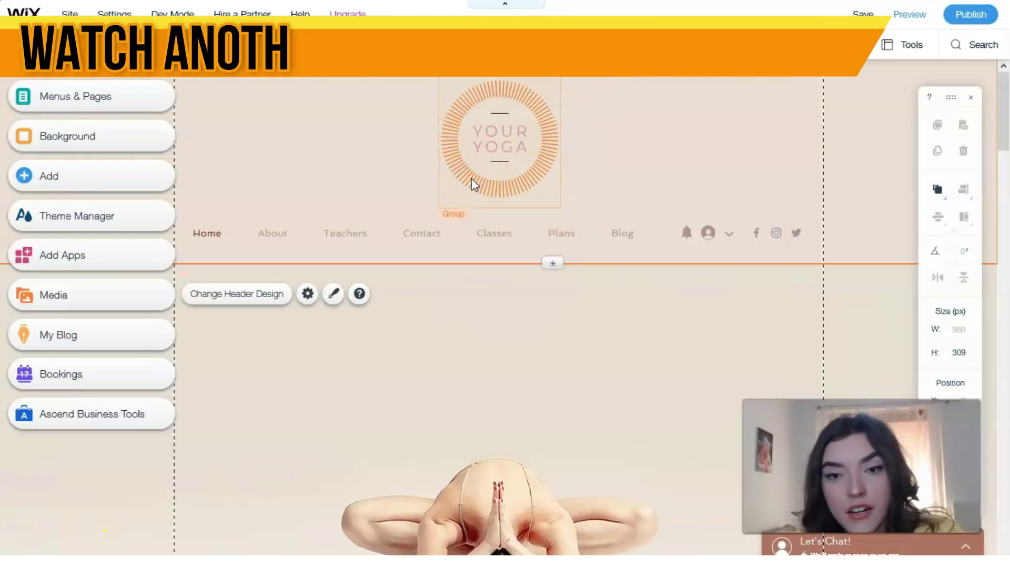
# - Move the logo's ring image and lines off the YOUR YOGA text and back around it
pyautogui.click(456, 210)
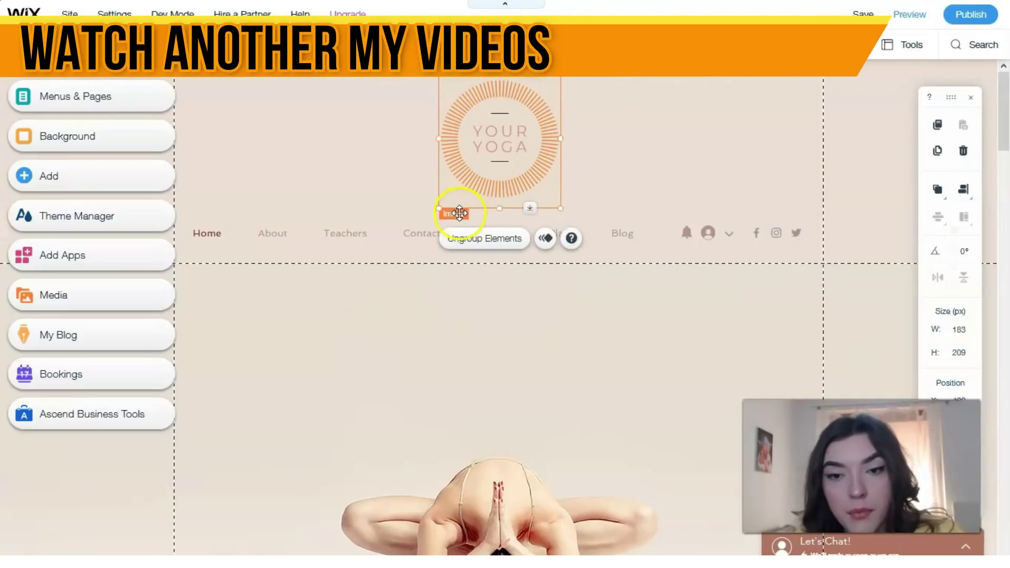
pyautogui.click(460, 213)
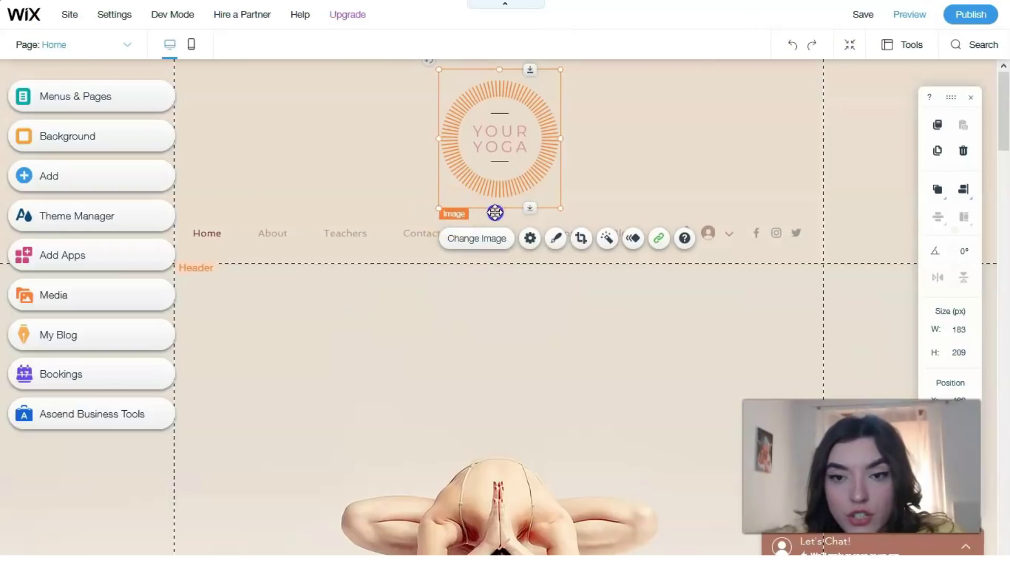
pyautogui.moveTo(477, 181)
pyautogui.mouseDown()
pyautogui.moveTo(534, 180)
pyautogui.moveTo(480, 176)
pyautogui.mouseUp()
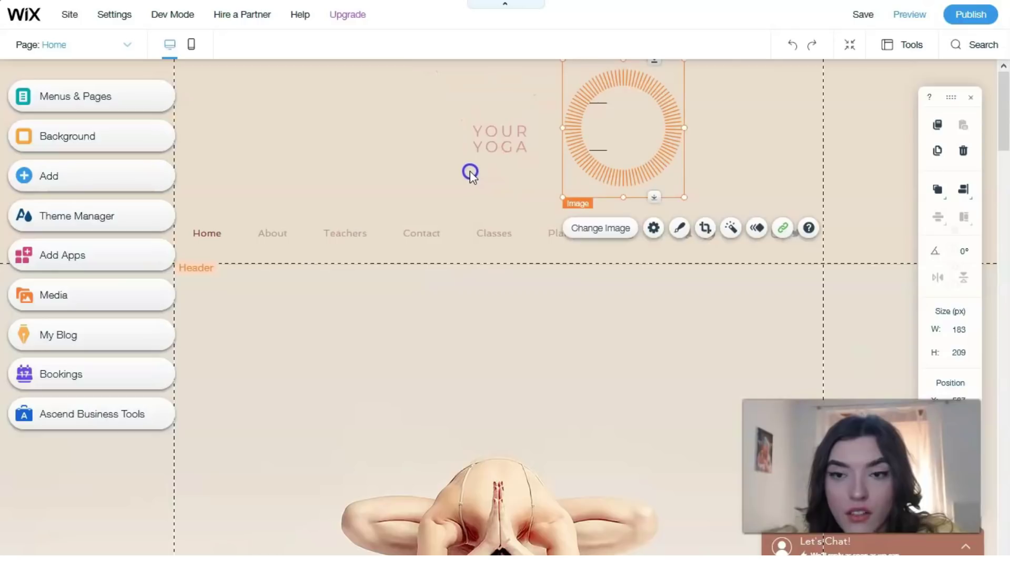
pyautogui.click(467, 172)
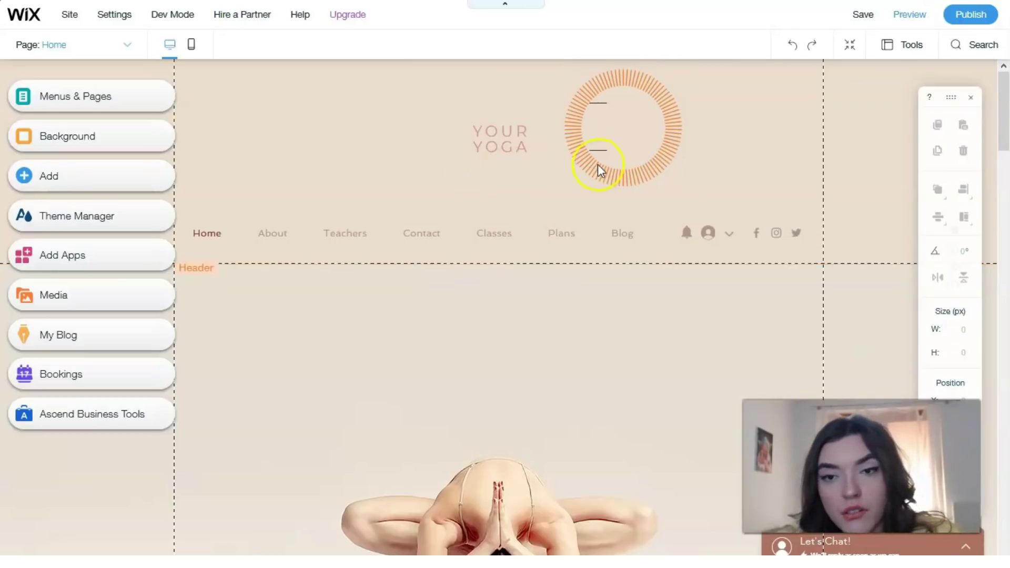
pyautogui.click(592, 192)
pyautogui.moveTo(581, 188); pyautogui.dragTo(456, 214)
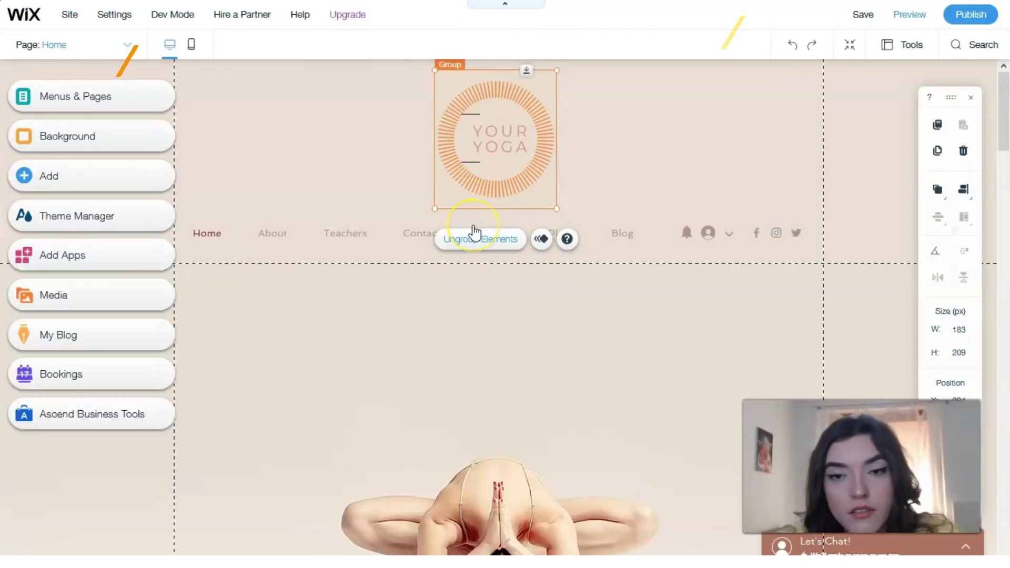
# - Ungroup the logo's ring and lines and adjust their position around the YOUR YOGA text
pyautogui.click(513, 239)
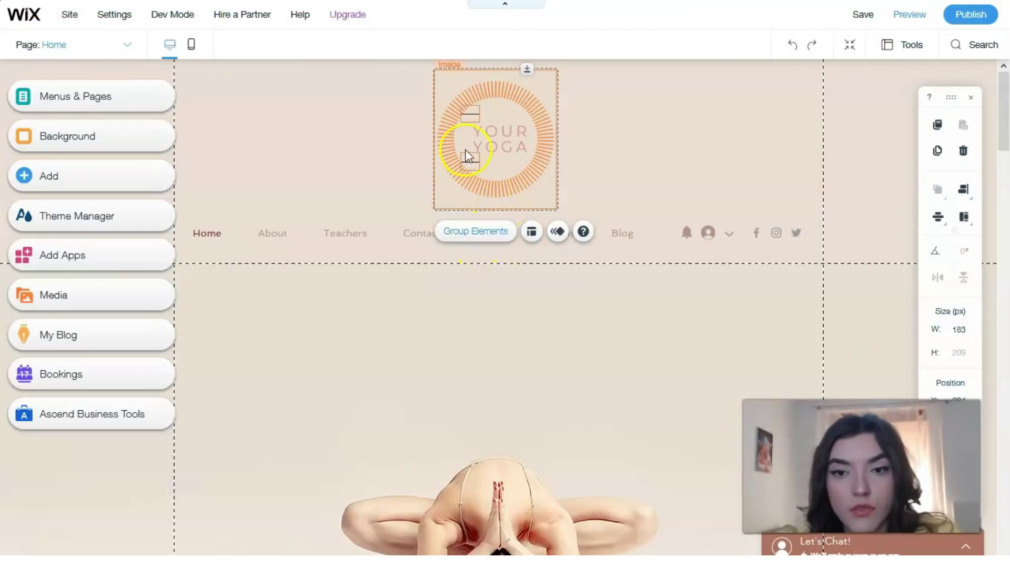
pyautogui.click(472, 162)
pyautogui.moveTo(477, 167); pyautogui.dragTo(497, 180)
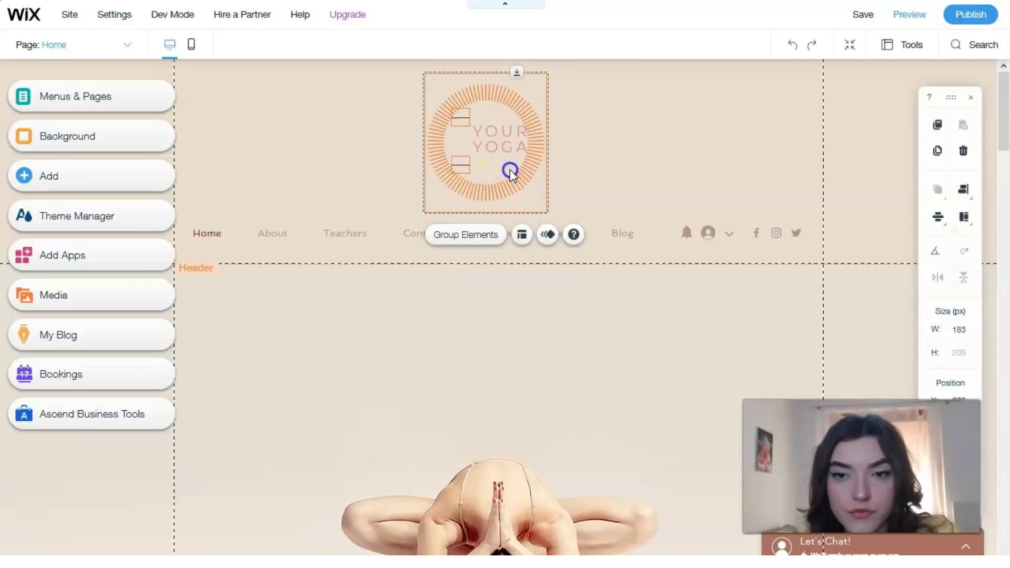
pyautogui.moveTo(521, 164); pyautogui.dragTo(500, 188)
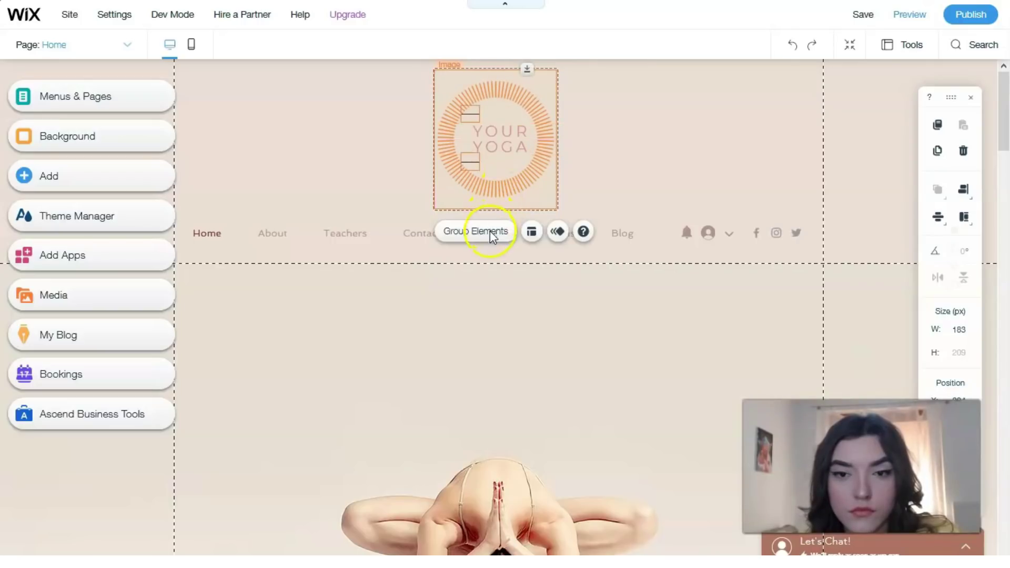
# - Apply the Glide-In animation to the selected logo ring and lines
pyautogui.click(558, 234)
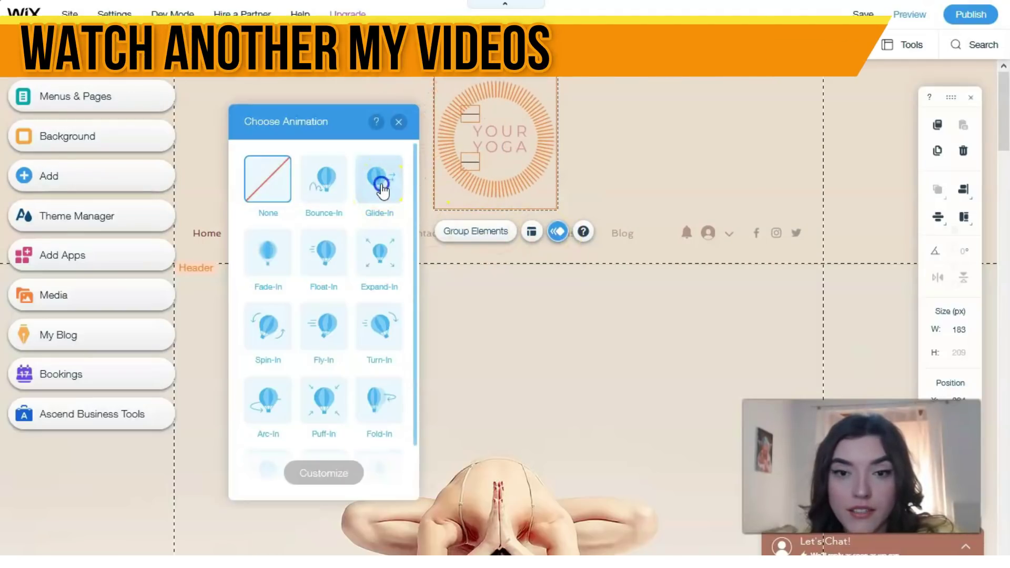
pyautogui.click(382, 189)
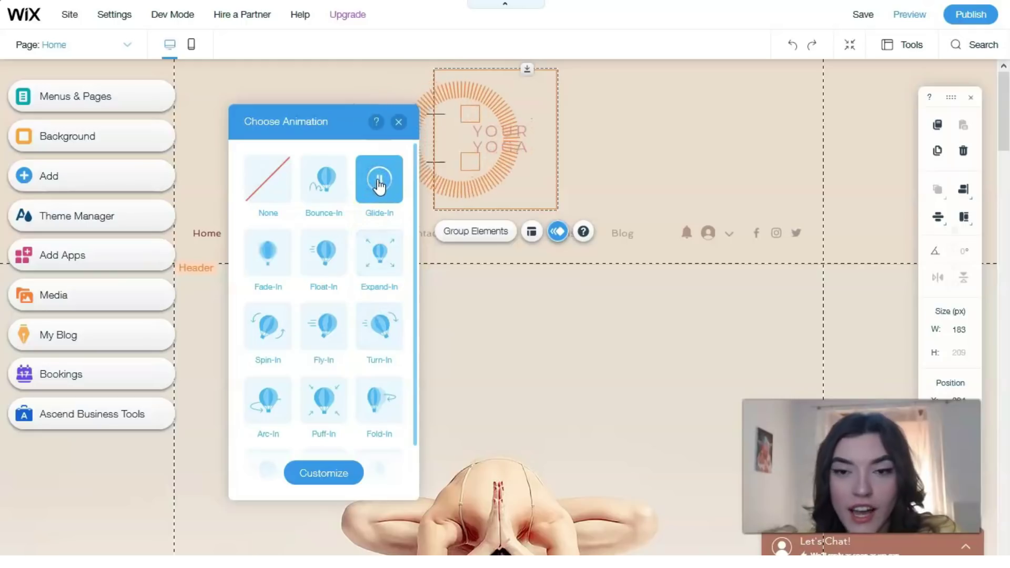
pyautogui.click(399, 122)
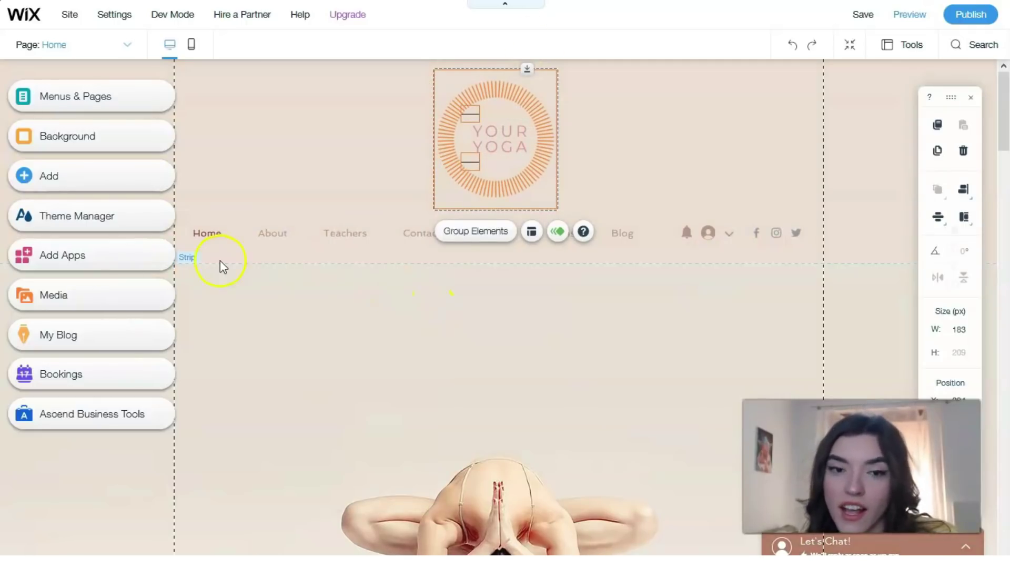
# - Rename the Home page to Main in the site menu of the header's horizontal menu
pyautogui.click(215, 238)
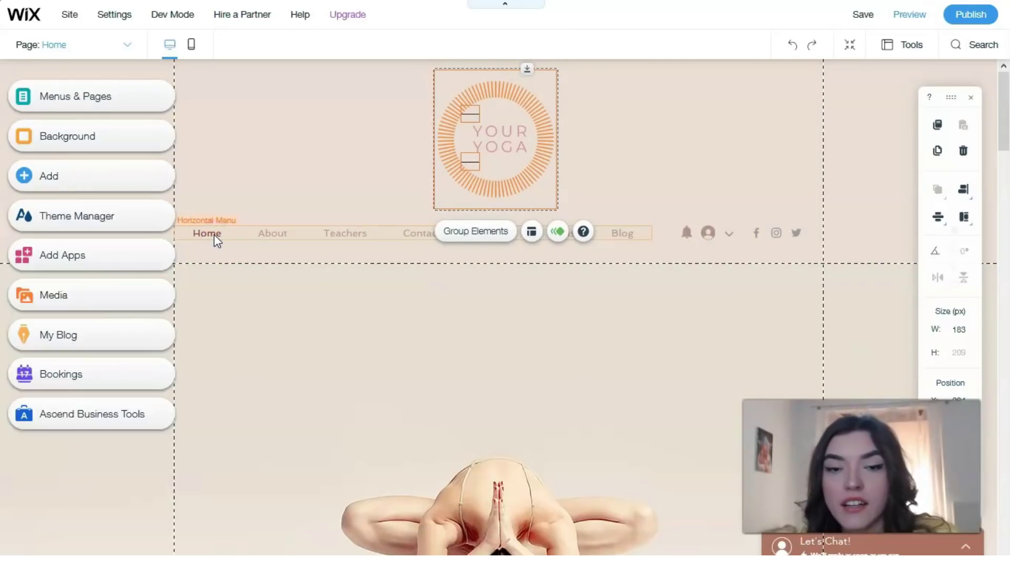
pyautogui.click(216, 238)
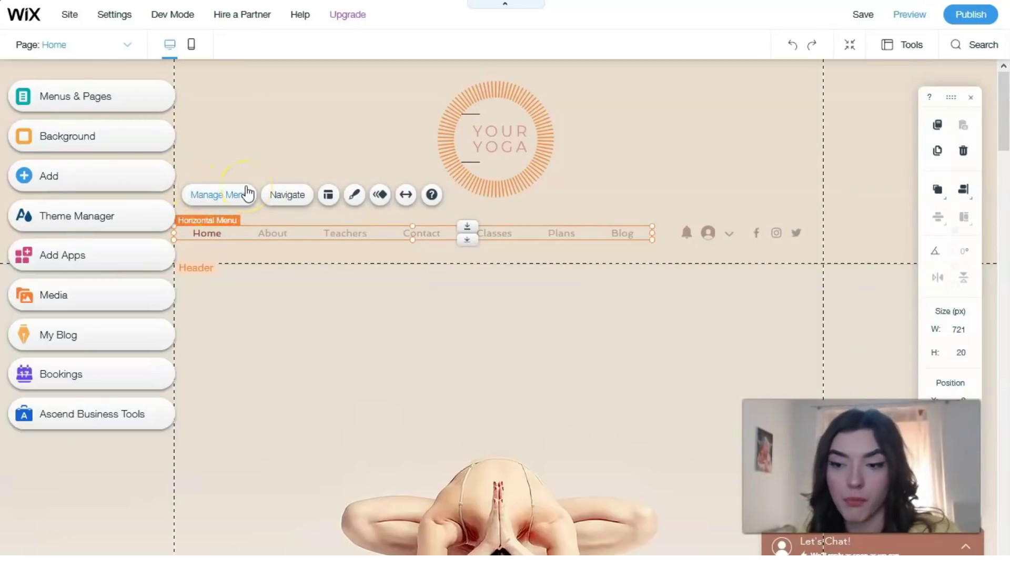
pyautogui.click(234, 204)
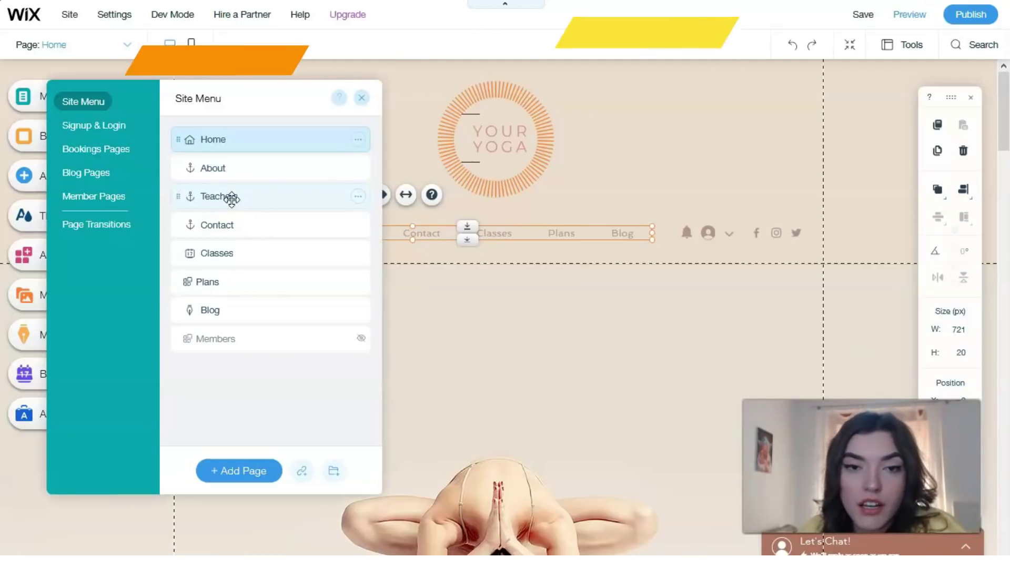
pyautogui.click(236, 138)
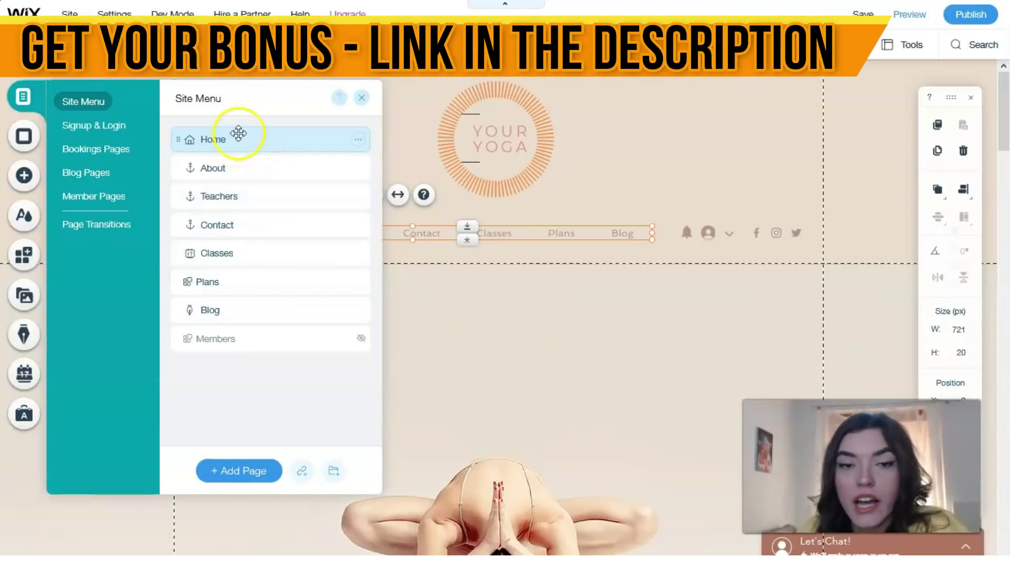
pyautogui.moveTo(235, 134)
pyautogui.mouseDown()
pyautogui.moveTo(232, 255)
pyautogui.moveTo(243, 252)
pyautogui.moveTo(225, 153)
pyautogui.moveTo(237, 139)
pyautogui.mouseUp()
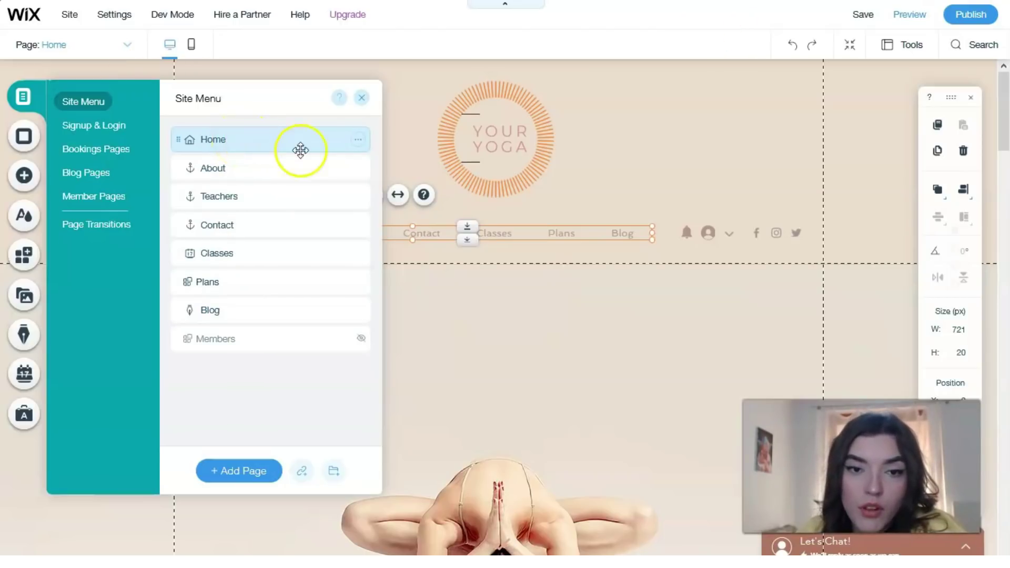
pyautogui.doubleClick(222, 138)
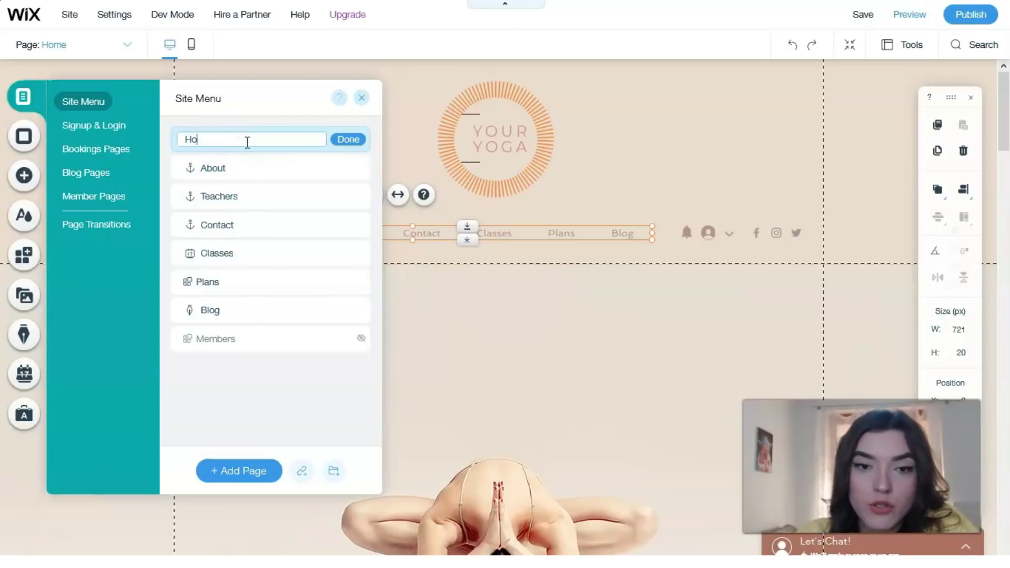
pyautogui.press('BackSpace')
pyautogui.press('BackSpace')
pyautogui.write('Main')
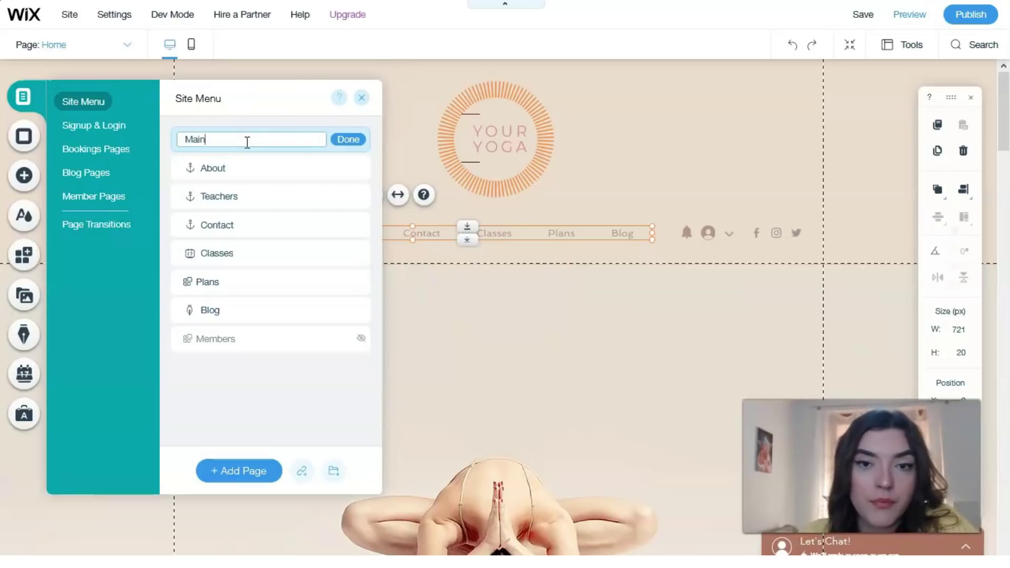
pyautogui.click(355, 139)
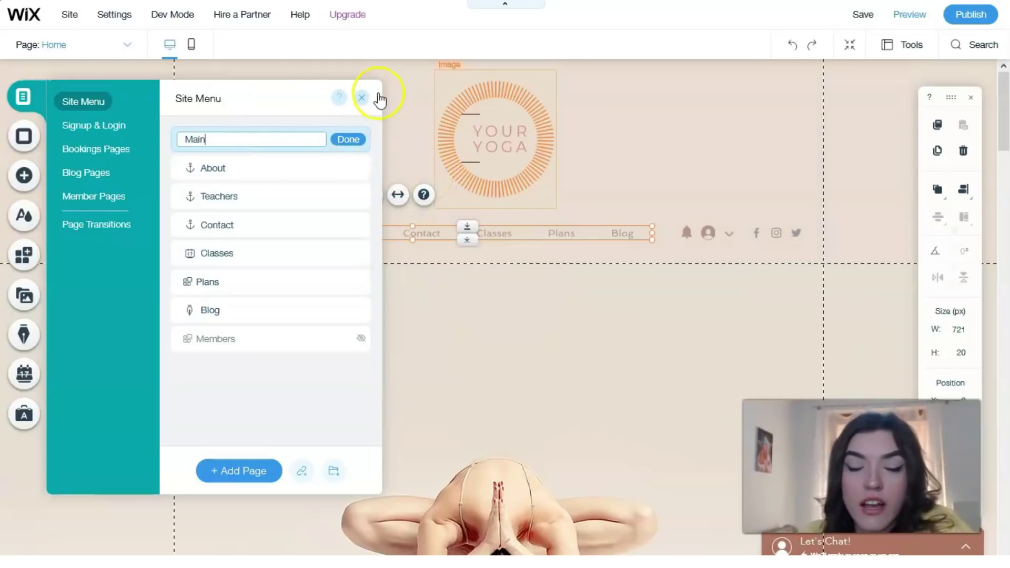
pyautogui.click(345, 138)
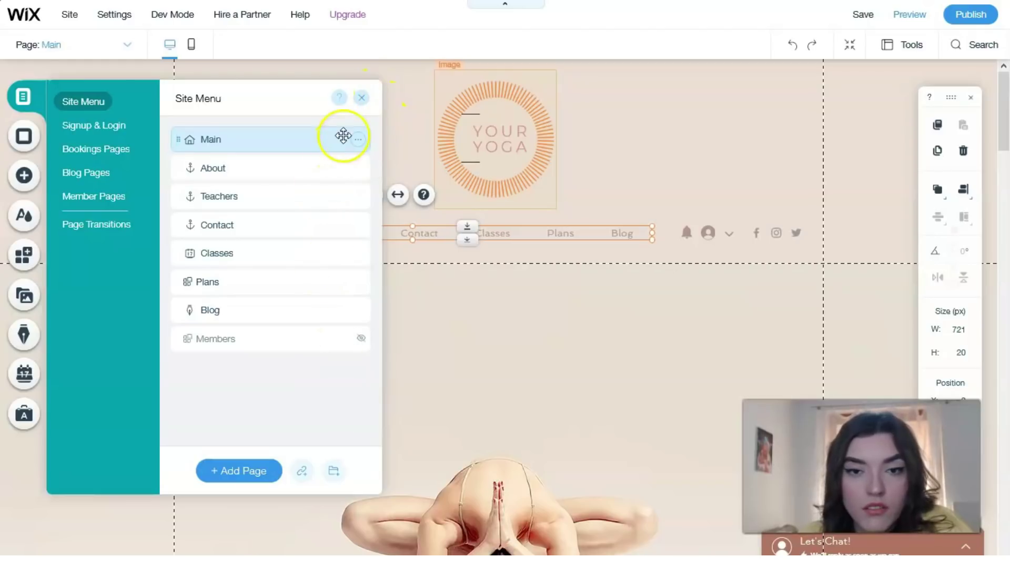
pyautogui.click(361, 98)
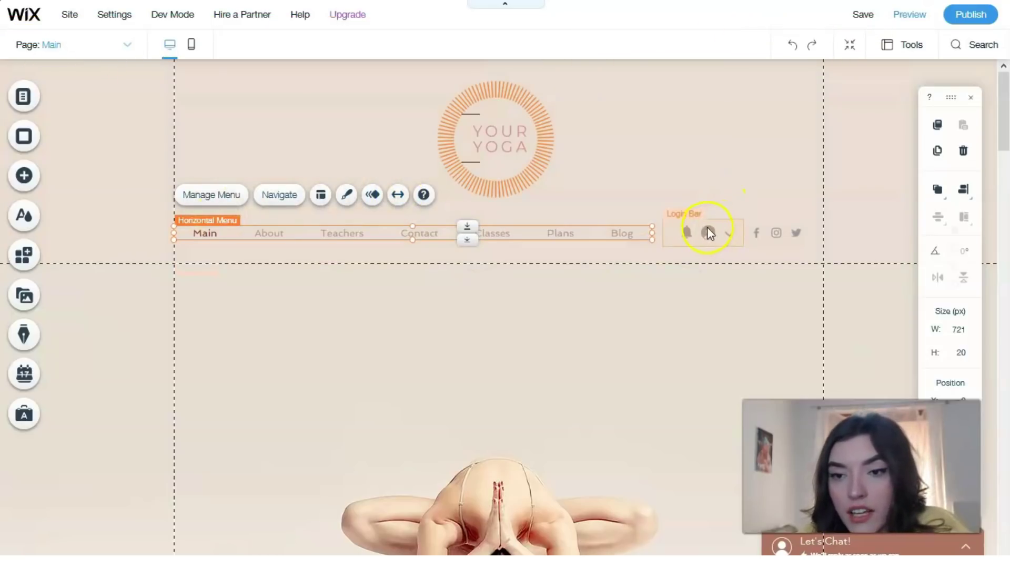
# - Review the header login bar's settings and its design options, and close them without making changes
pyautogui.click(704, 230)
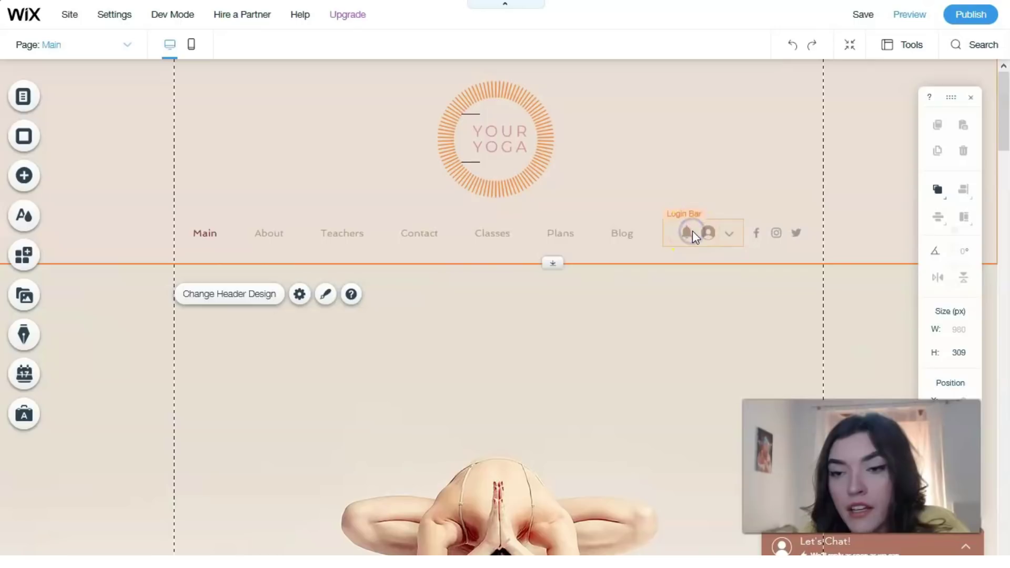
pyautogui.click(696, 231)
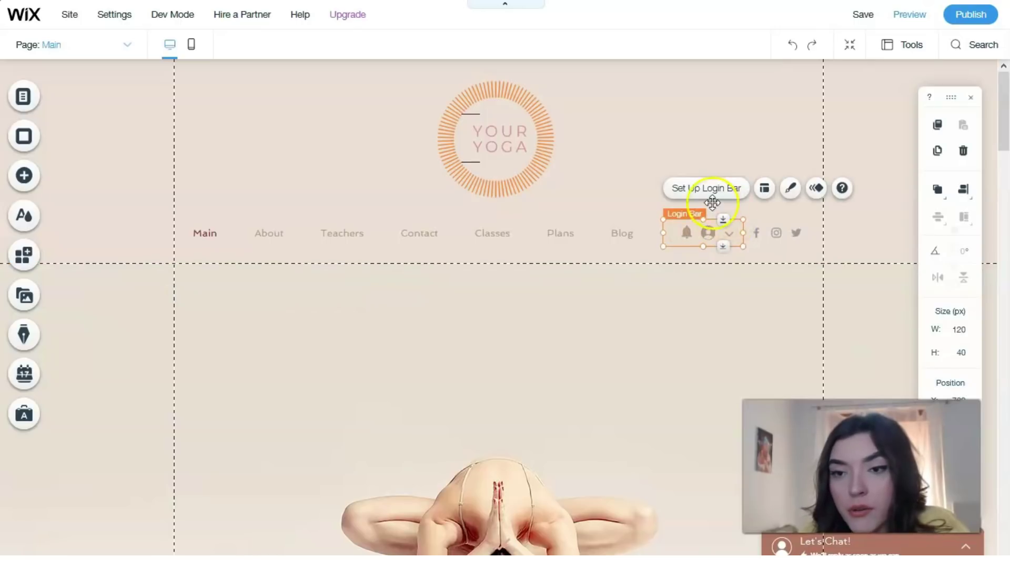
pyautogui.doubleClick(713, 225)
pyautogui.click(764, 189)
pyautogui.click(764, 190)
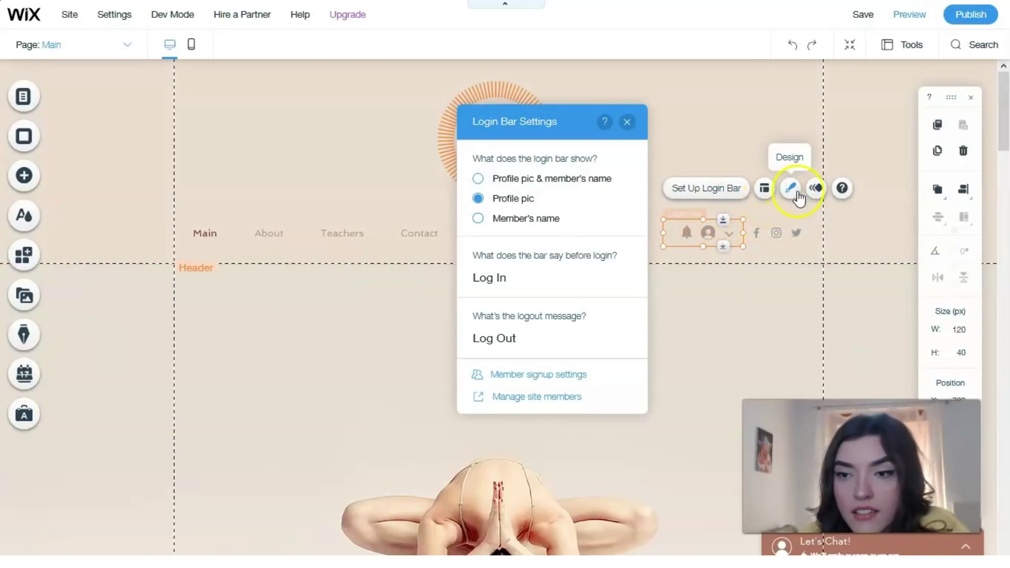
pyautogui.click(792, 194)
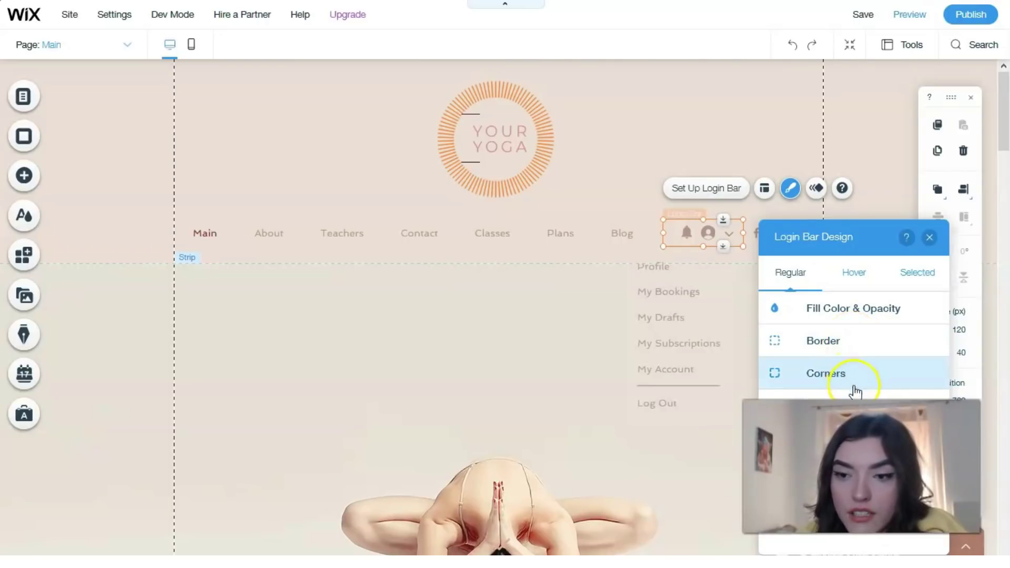
pyautogui.click(930, 238)
pyautogui.click(670, 364)
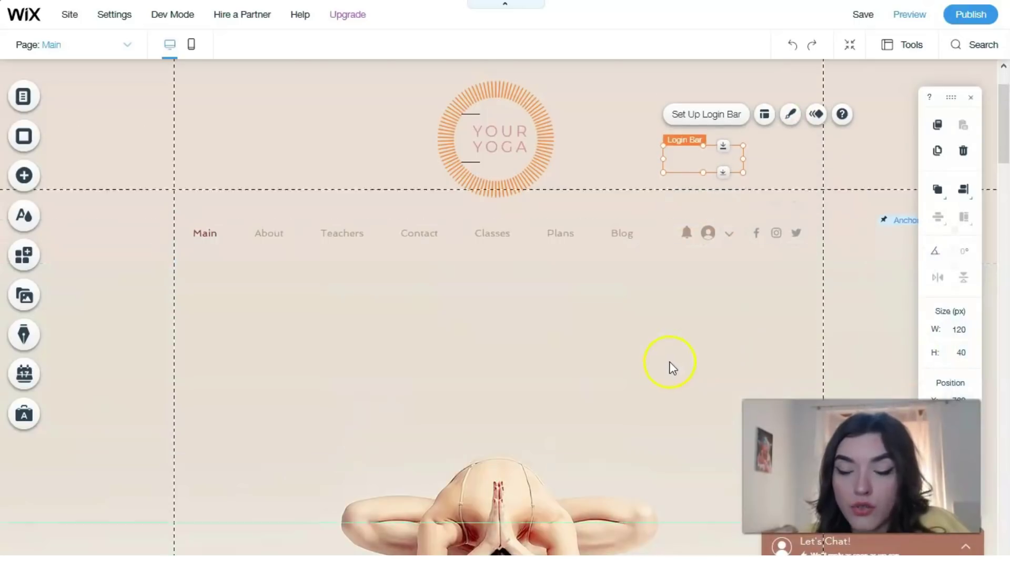
# - Replace the background of the strip above About Us with the Shadow video from the selected backgrounds
pyautogui.scroll(-6, 602, 353)
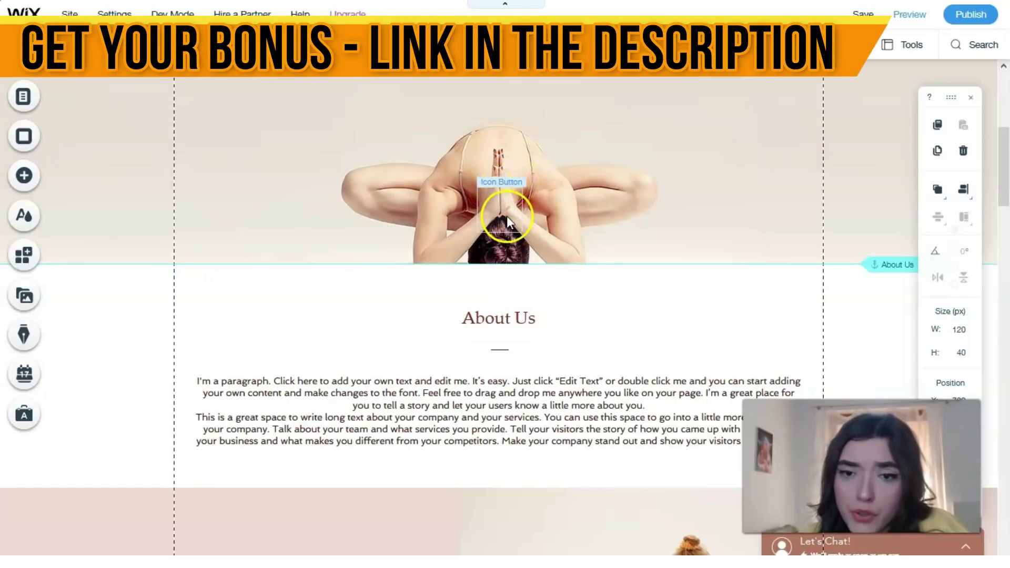
pyautogui.scroll(2, 598, 228)
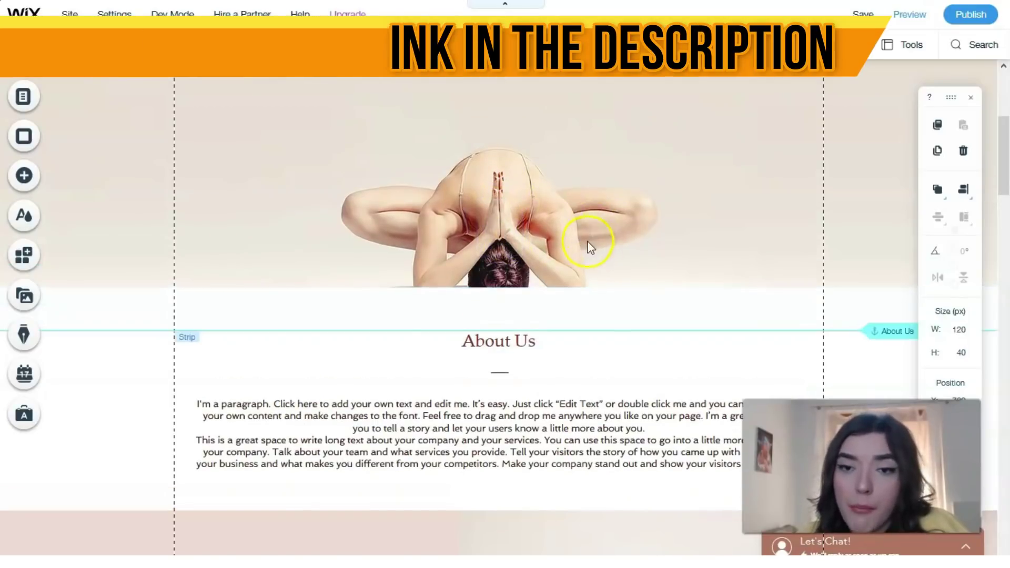
pyautogui.rightClick(640, 175)
pyautogui.click(639, 175)
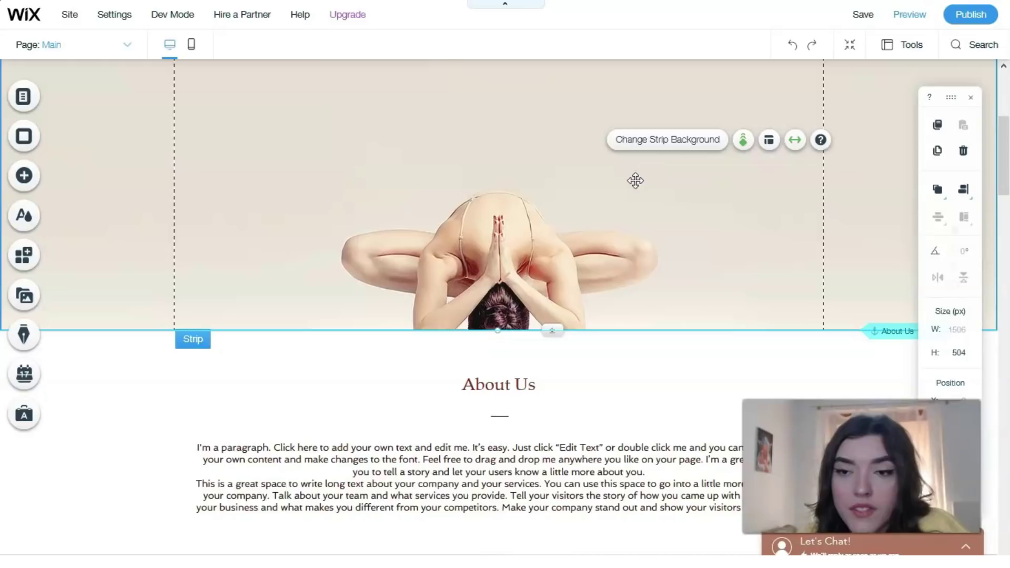
pyautogui.click(640, 151)
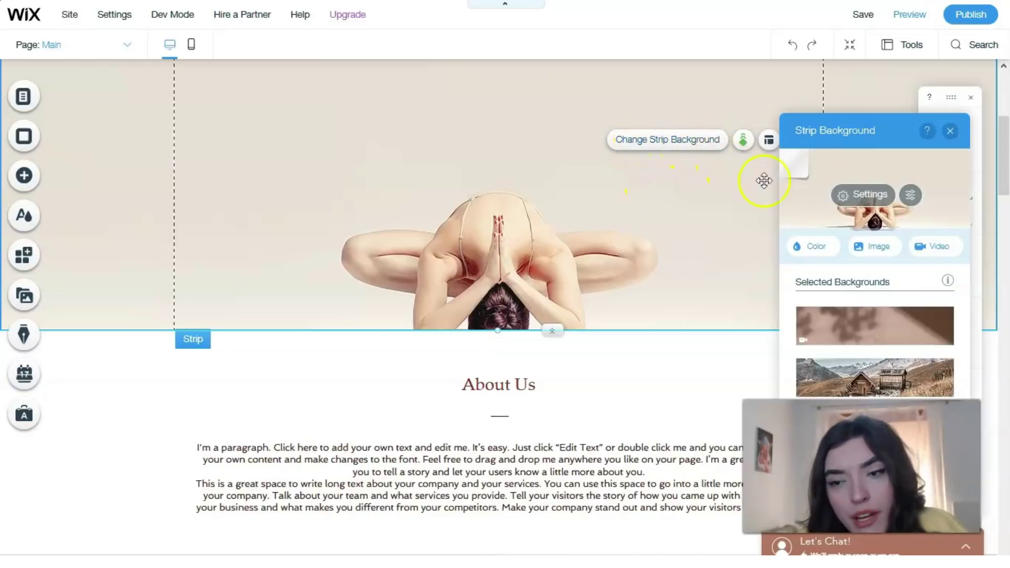
pyautogui.moveTo(866, 326)
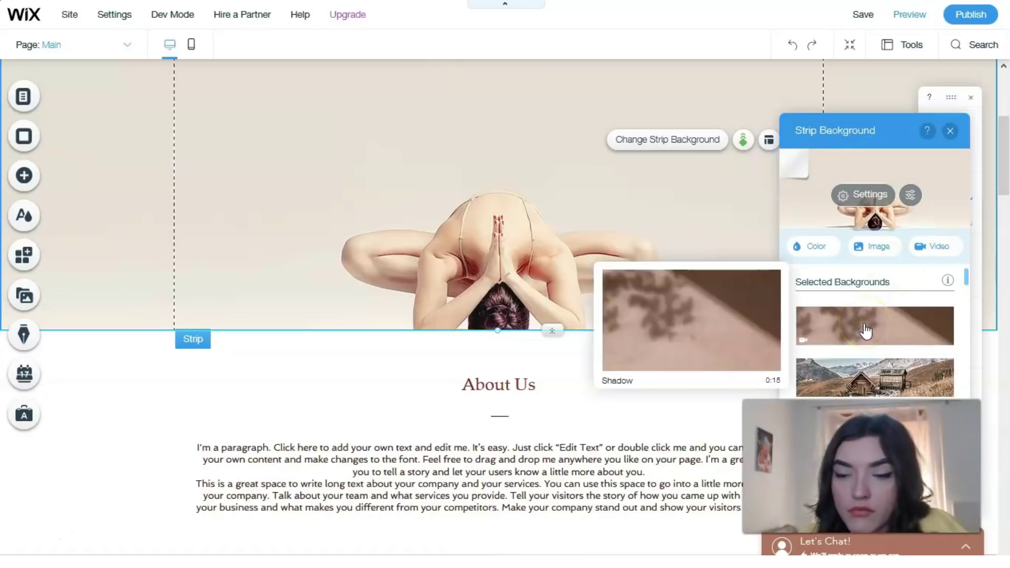
pyautogui.click(865, 329)
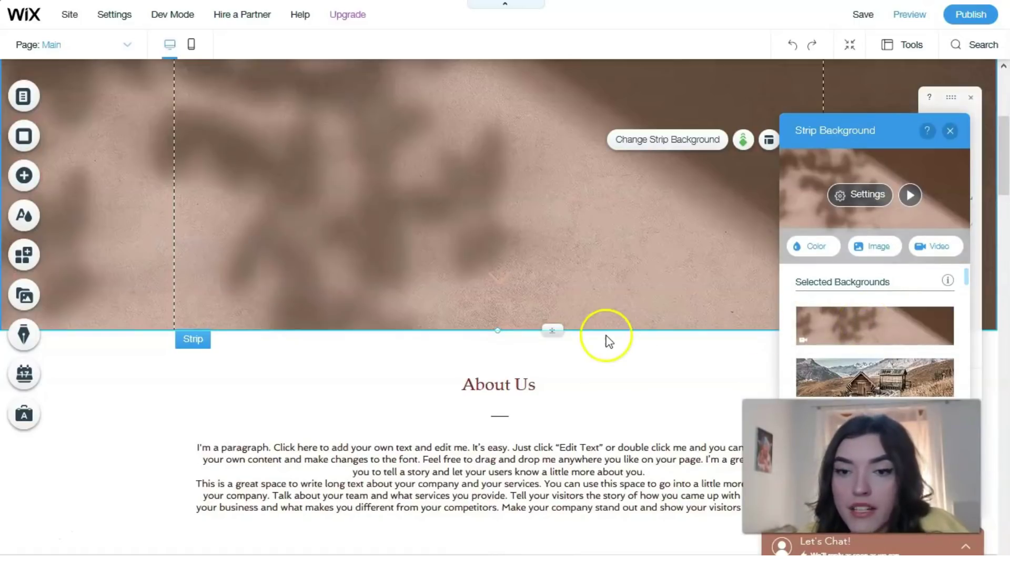
pyautogui.scroll(2, 479, 227)
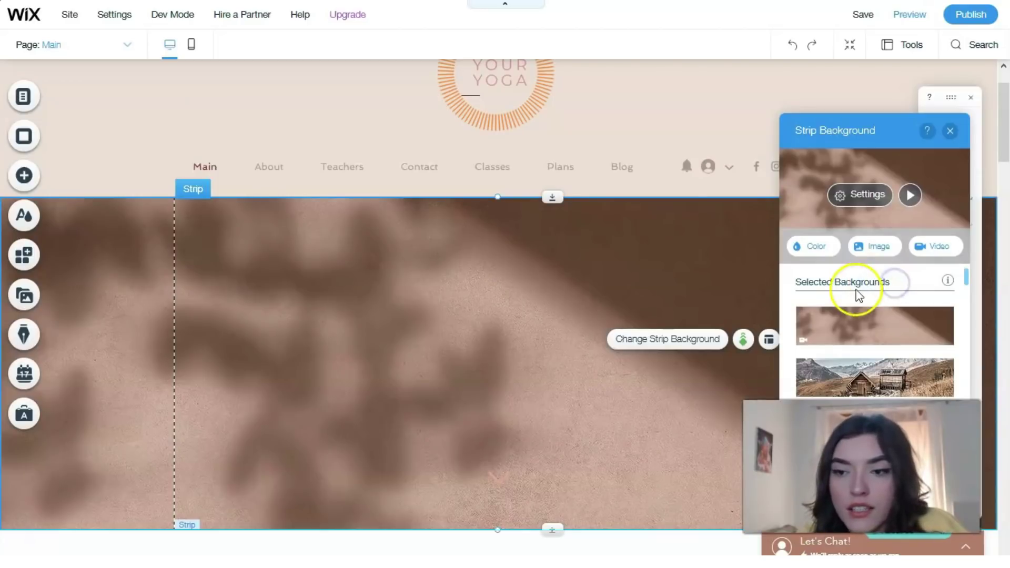
# - Look through the suggested strip backgrounds and search the Wix image library for "yoga"
pyautogui.scroll(-15, 902, 310)
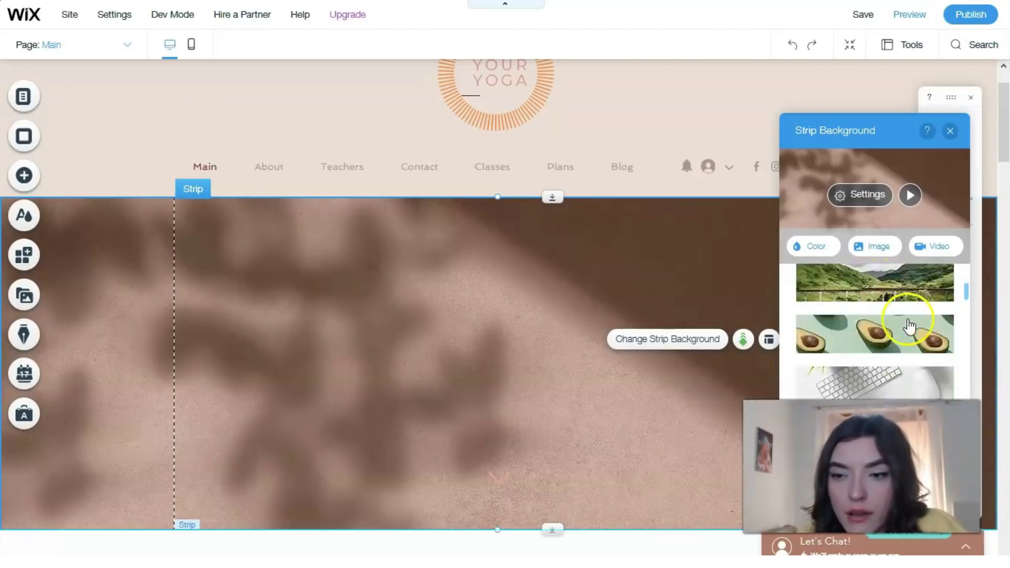
pyautogui.scroll(15, 909, 329)
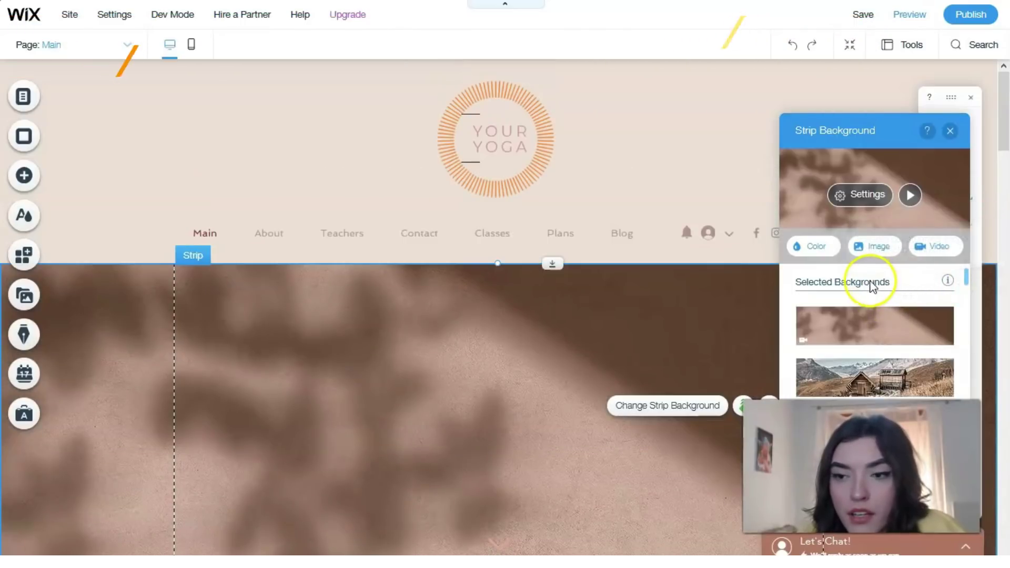
pyautogui.click(892, 254)
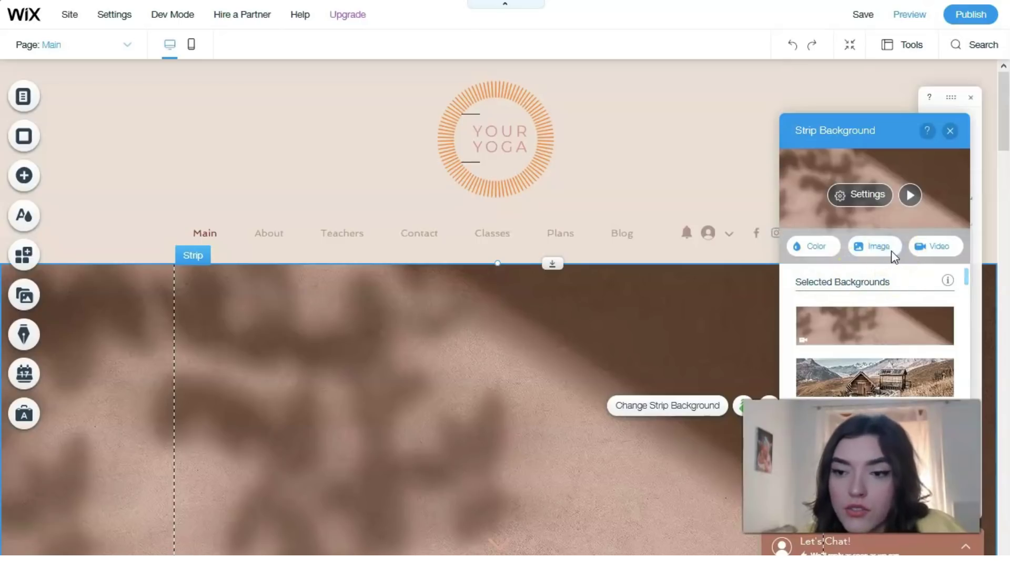
pyautogui.click(841, 244)
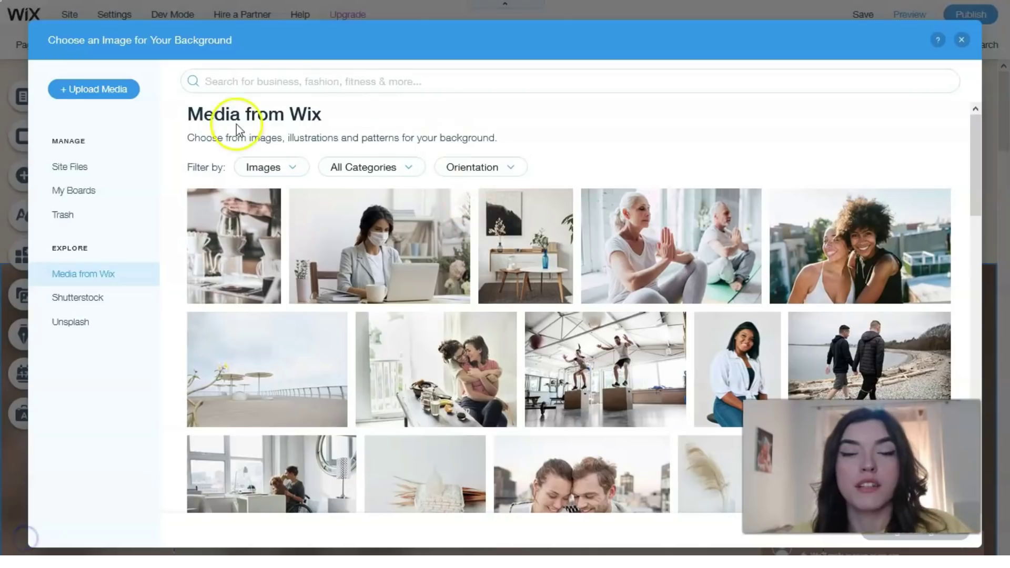
pyautogui.click(295, 84)
pyautogui.write('yoga')
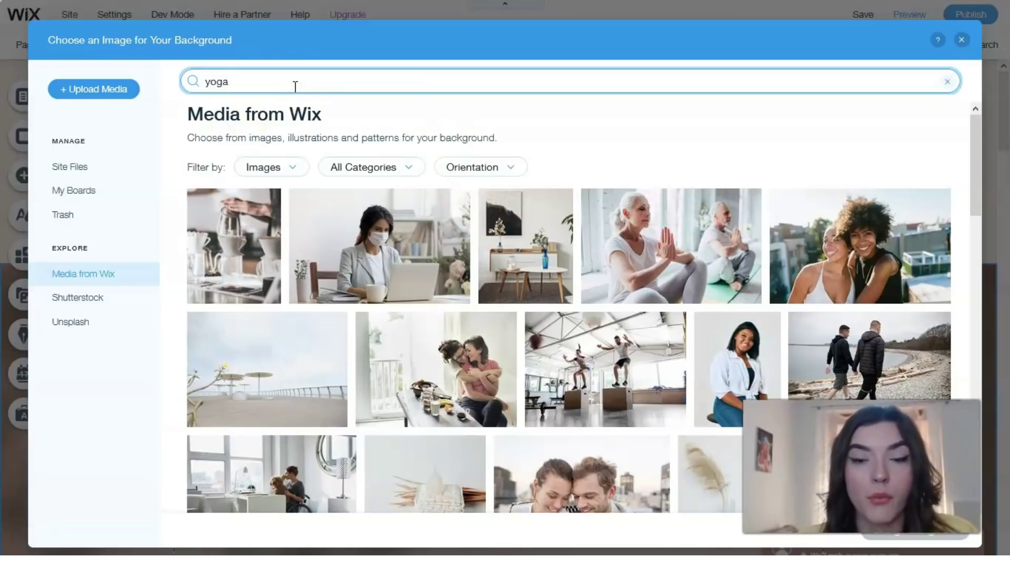
pyautogui.press('Return')
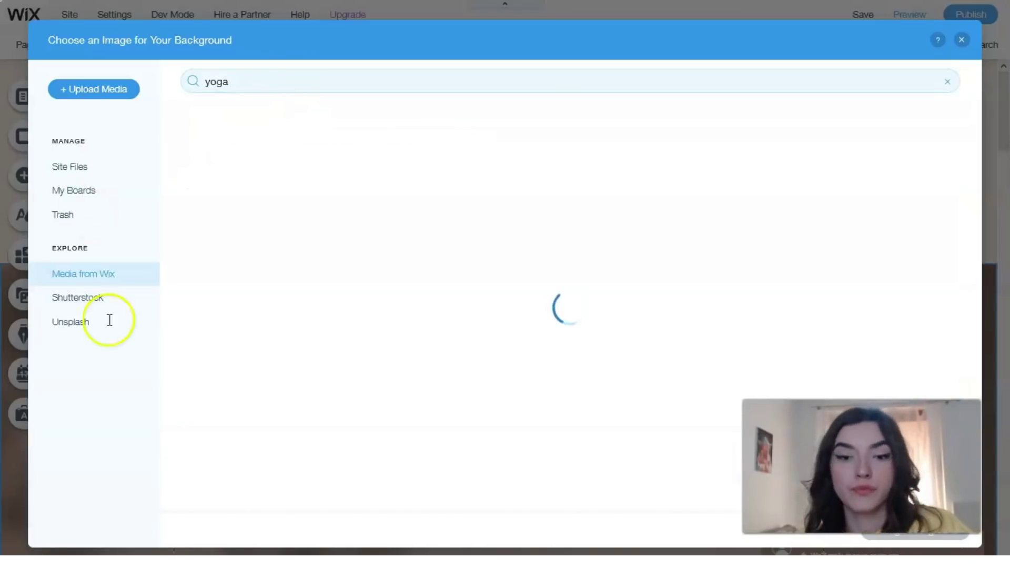
# - Browse the Wix yoga images and set the strip's background to the woman in grey leggings in a twisted triangle pose on beige
pyautogui.scroll(-3, 576, 421)
pyautogui.scroll(-8, 576, 420)
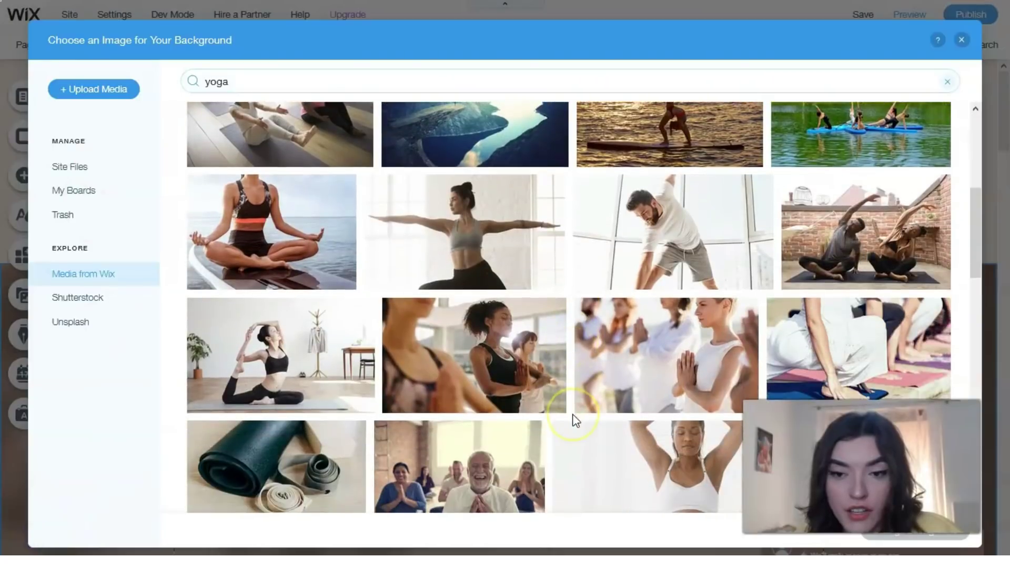
pyautogui.scroll(-8, 576, 419)
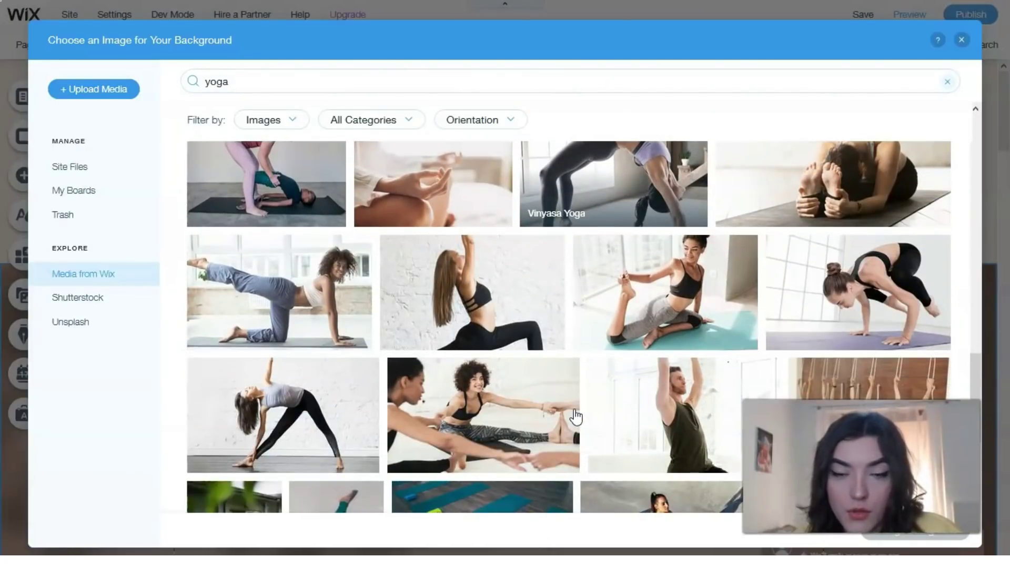
pyautogui.scroll(-6, 576, 416)
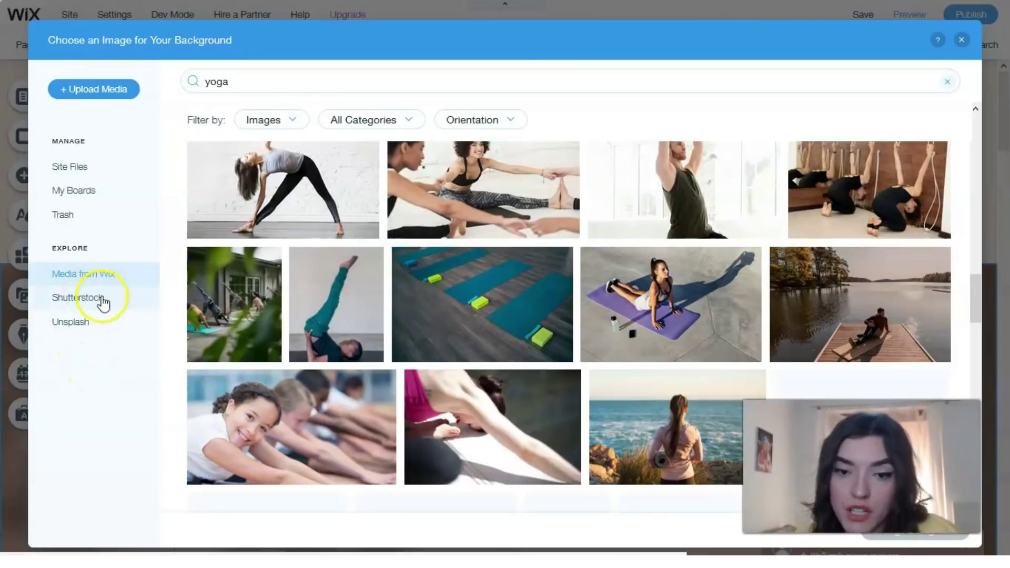
pyautogui.scroll(-5, 559, 333)
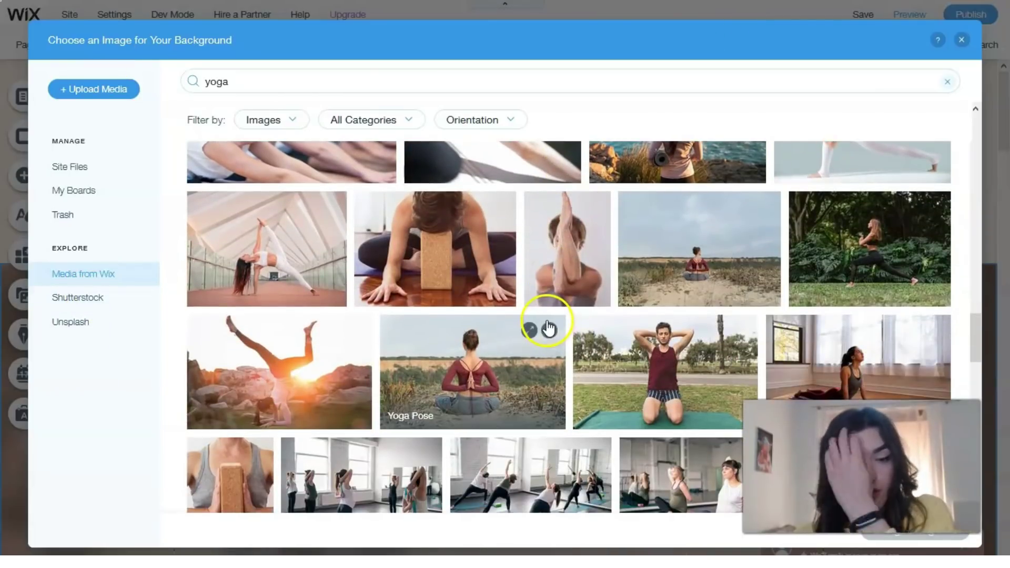
pyautogui.scroll(-7, 558, 299)
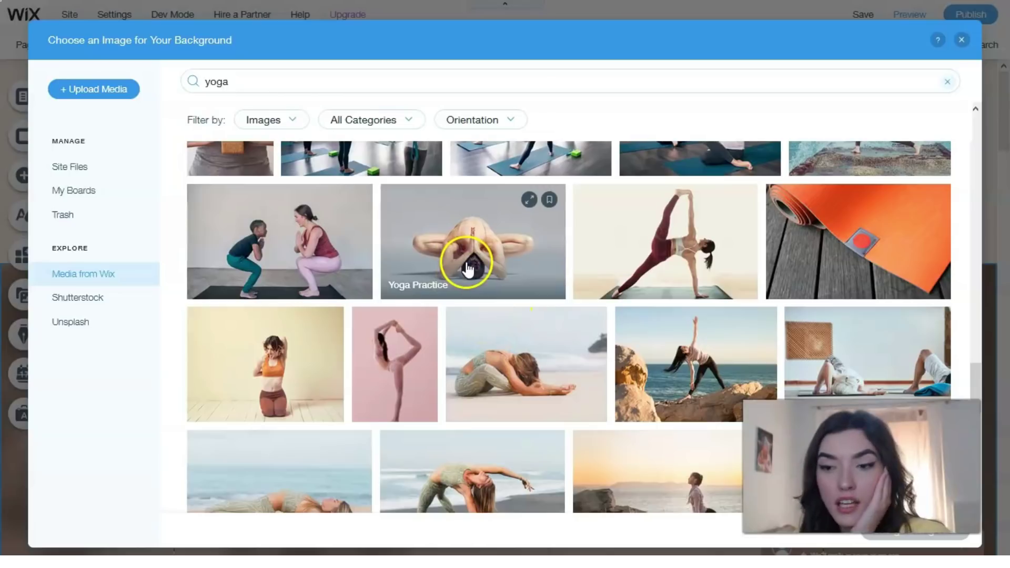
pyautogui.scroll(-6, 477, 268)
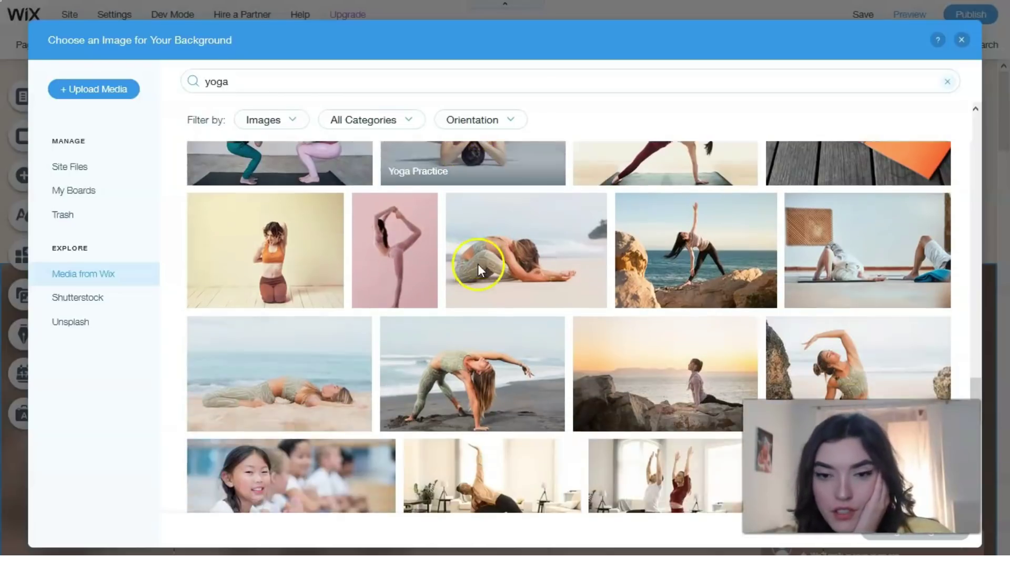
pyautogui.scroll(-2, 479, 271)
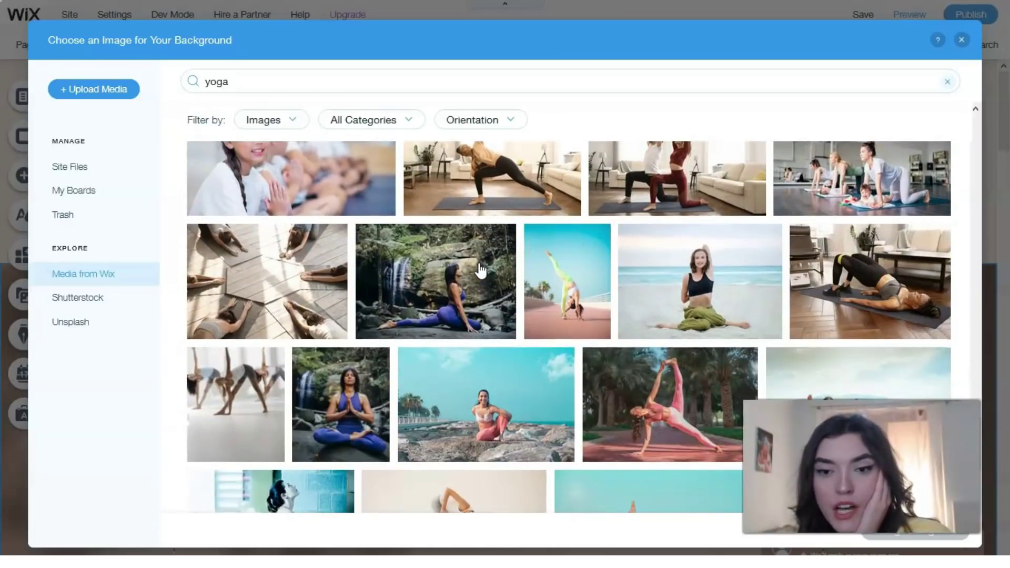
pyautogui.scroll(-3, 480, 270)
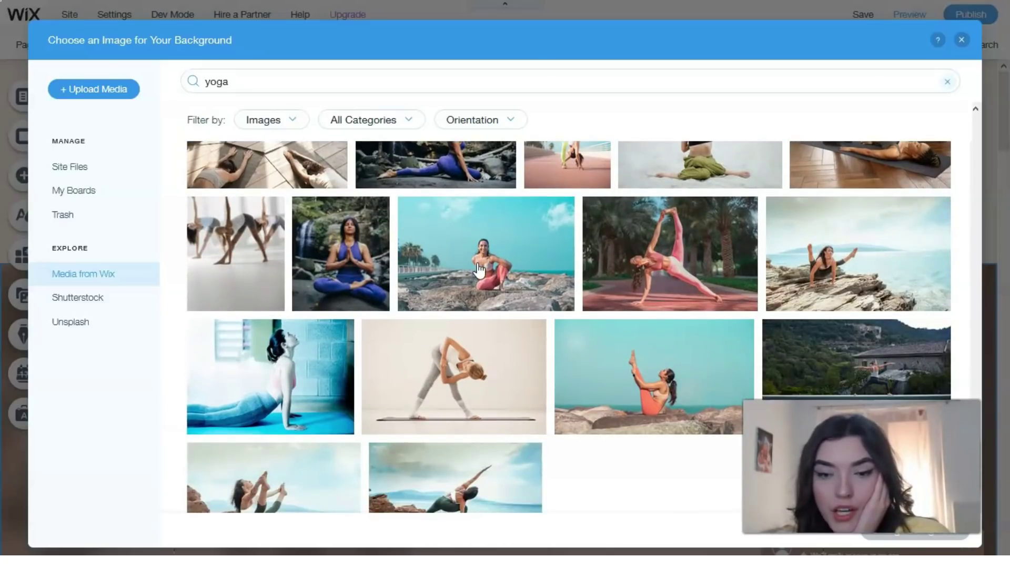
pyautogui.scroll(-1, 480, 270)
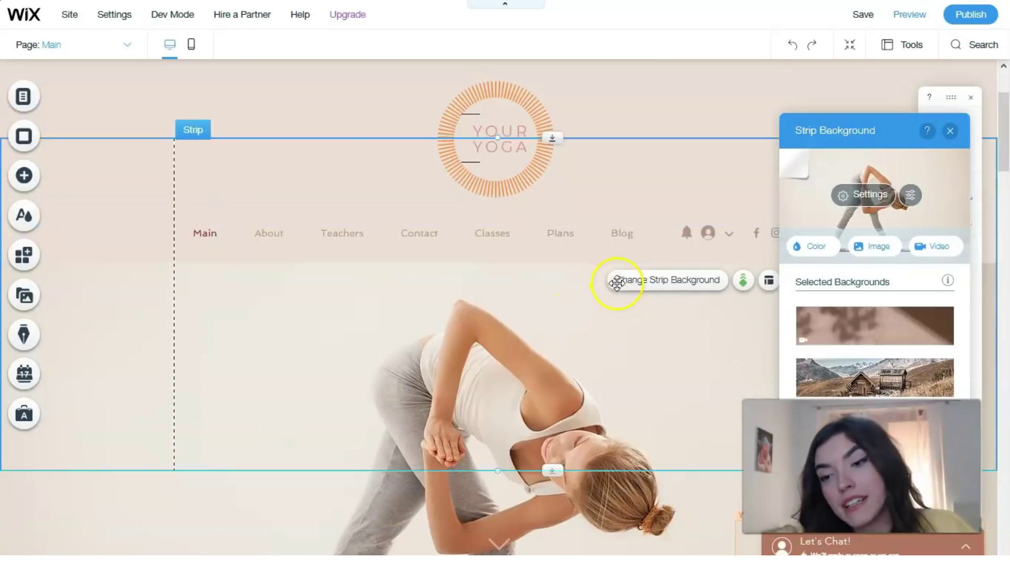
# - Examine the strip's new background and the page sections below it, from About Us through the gallery, Teachers and Contact Us to the map
pyautogui.scroll(-4, 575, 323)
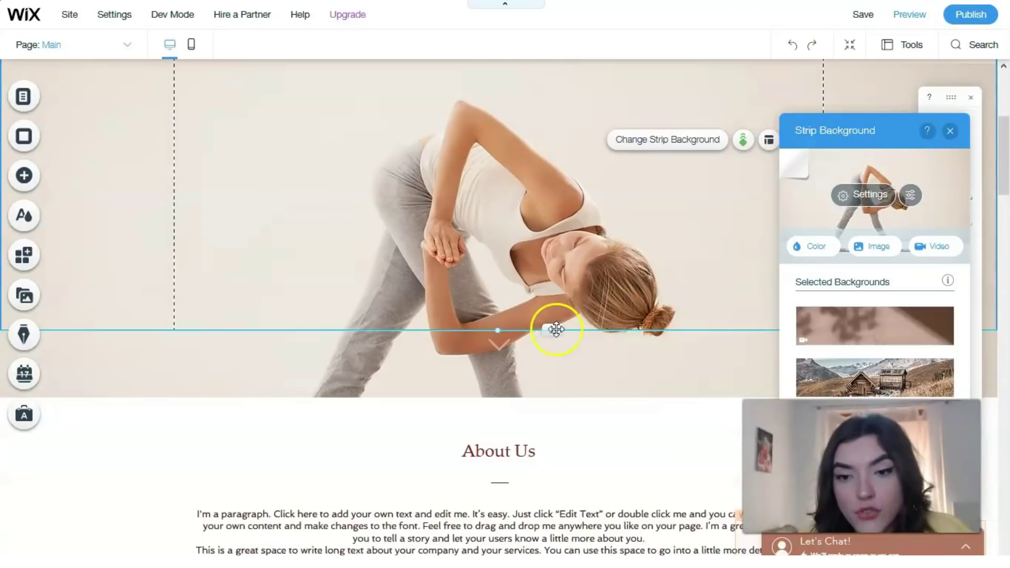
pyautogui.scroll(-2, 497, 299)
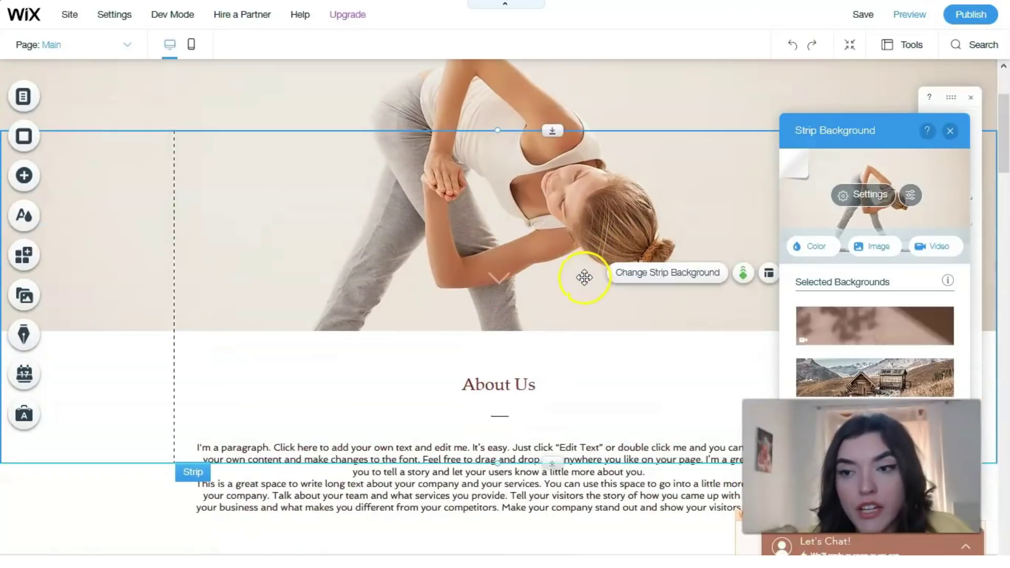
pyautogui.scroll(1, 582, 290)
pyautogui.scroll(2, 582, 290)
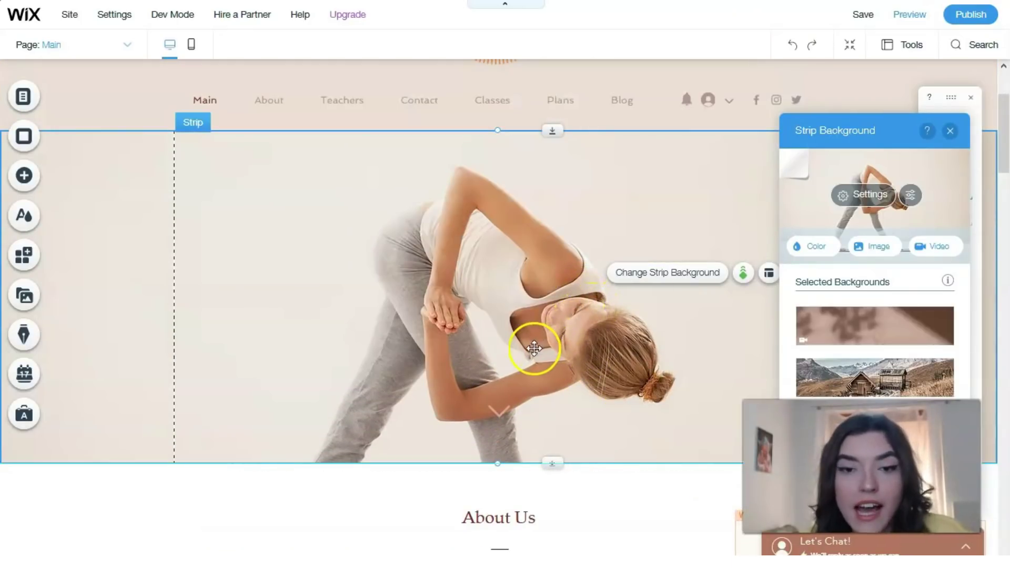
pyautogui.scroll(-4, 533, 352)
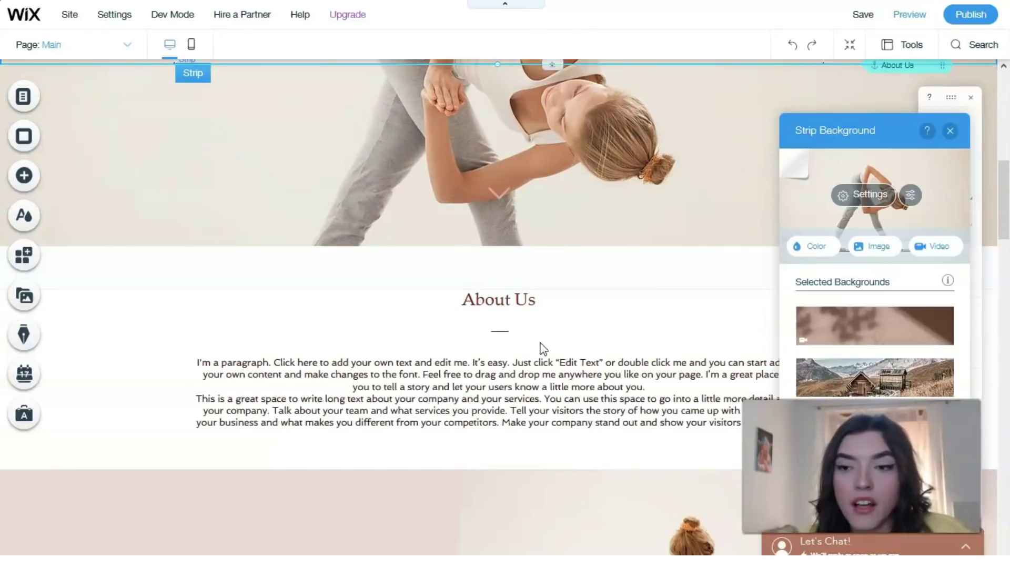
pyautogui.scroll(-7, 542, 349)
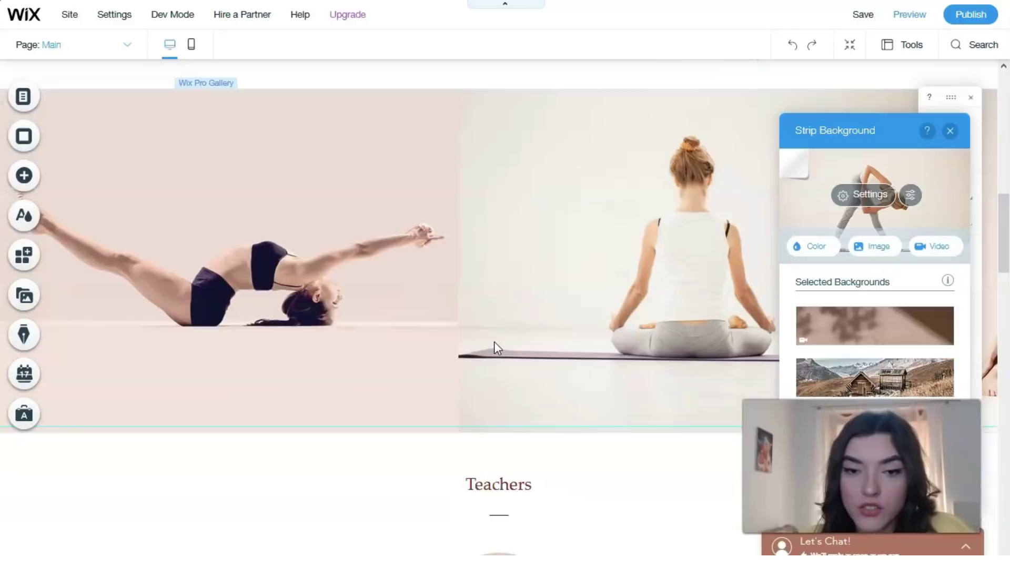
pyautogui.click(428, 339)
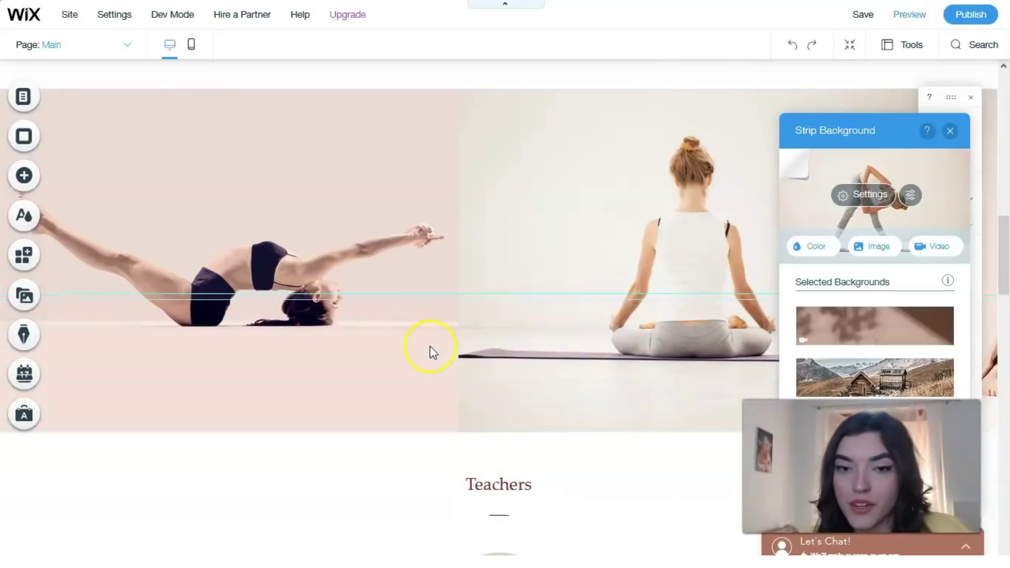
pyautogui.scroll(-5, 429, 353)
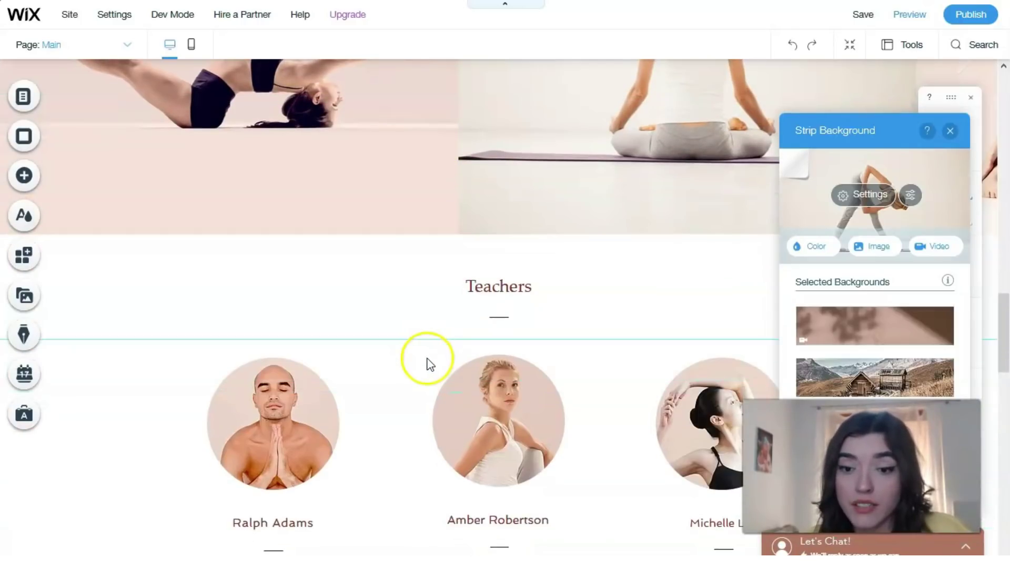
pyautogui.scroll(-5, 427, 362)
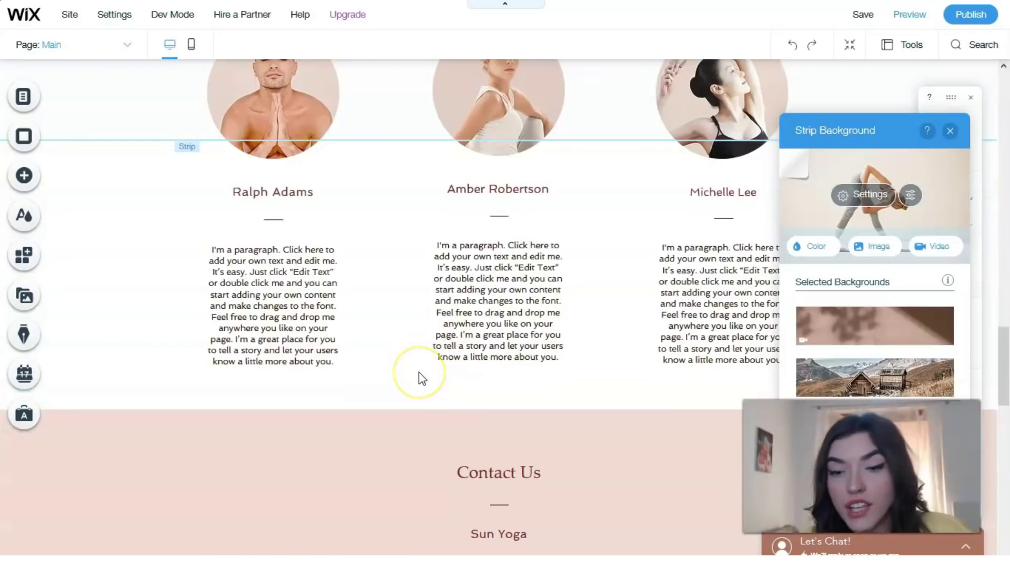
pyautogui.scroll(-5, 419, 371)
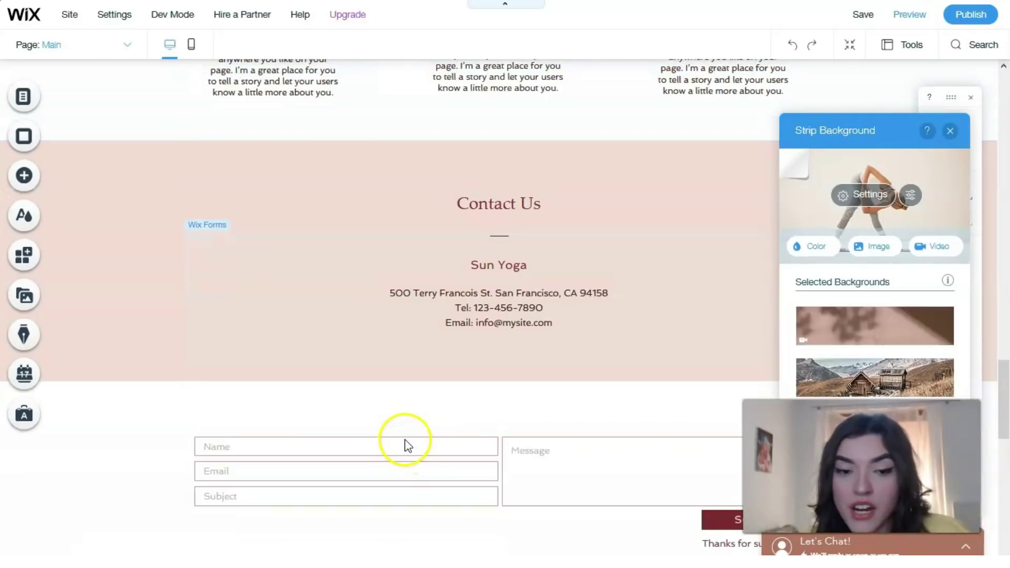
pyautogui.scroll(-3, 381, 444)
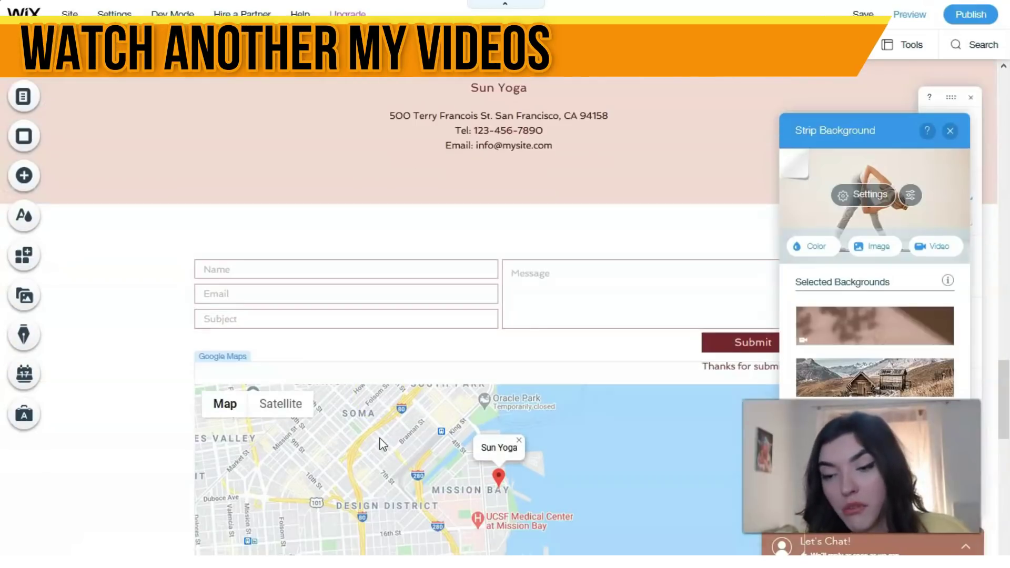
pyautogui.scroll(-1, 382, 445)
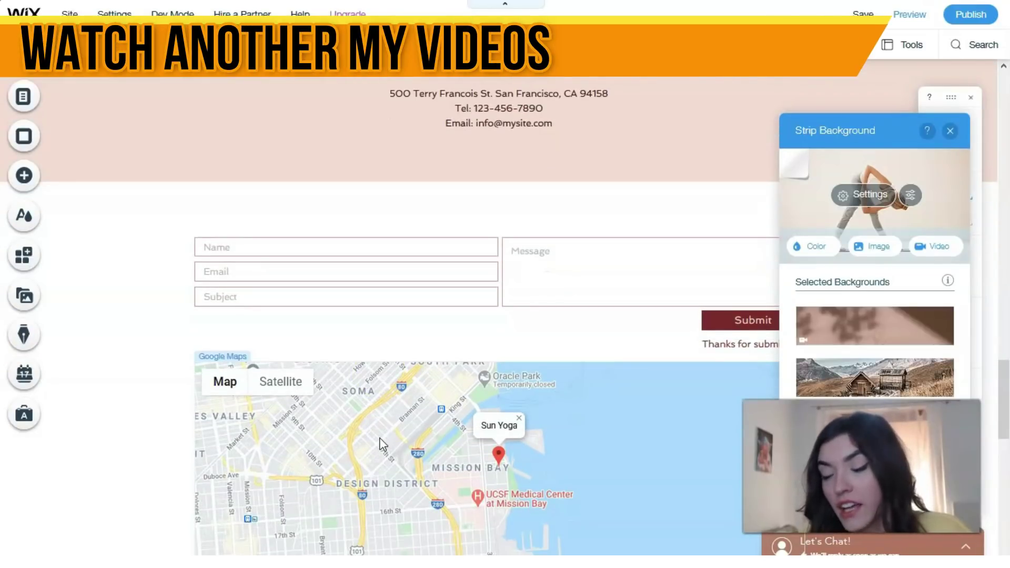